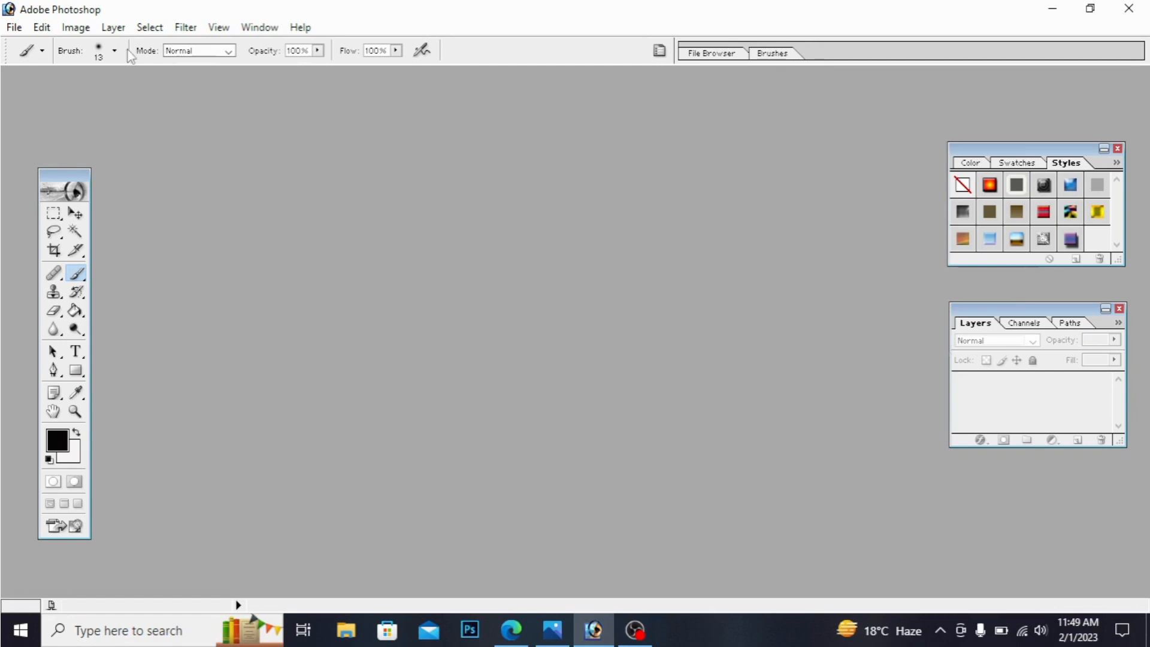
# - Open the image 2fa0b3bbd9034f43e0f30cf070c6a1c2 from the Desktop and maximize its document window
pyautogui.click(13, 28)
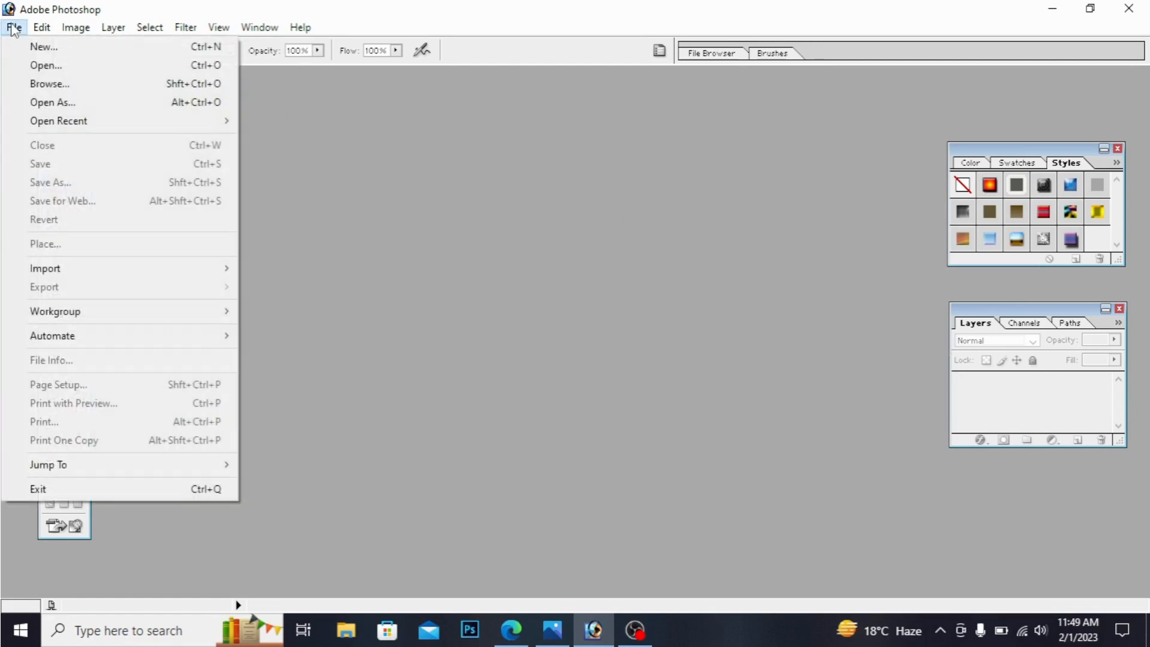
pyautogui.click(73, 71)
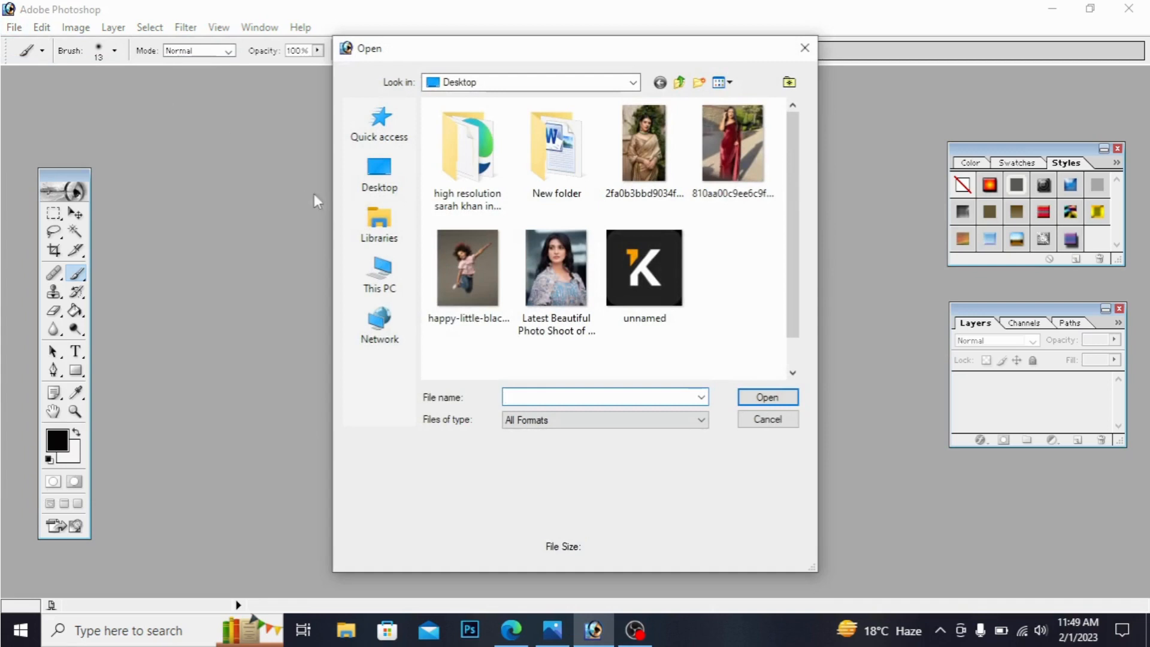
pyautogui.click(644, 178)
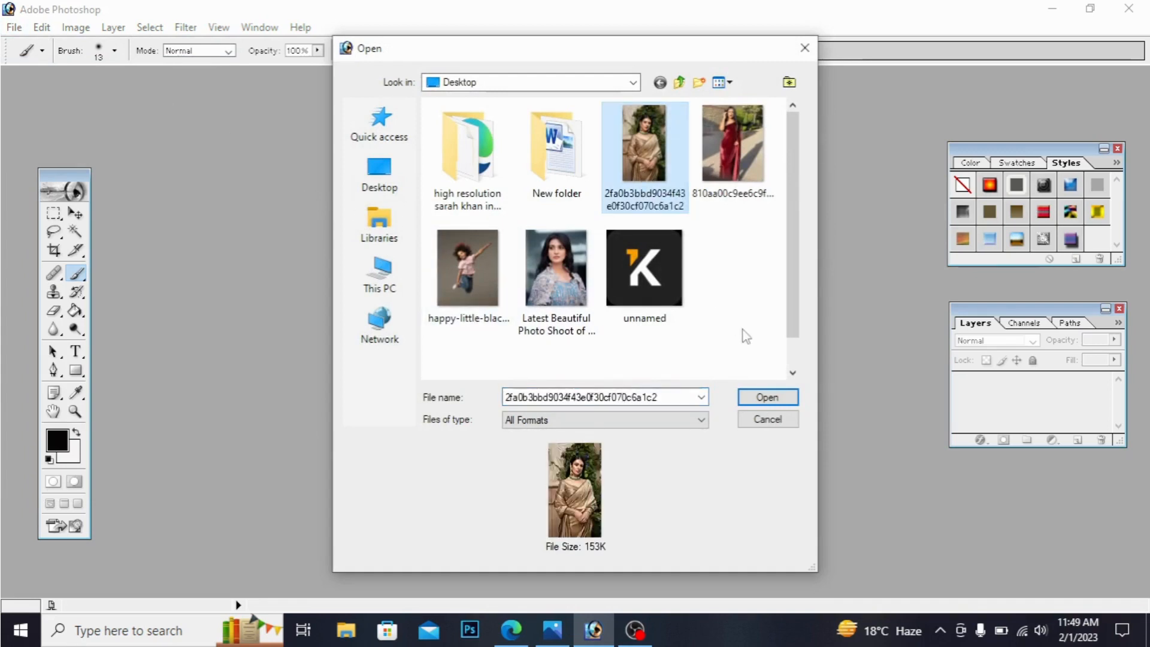
pyautogui.click(767, 397)
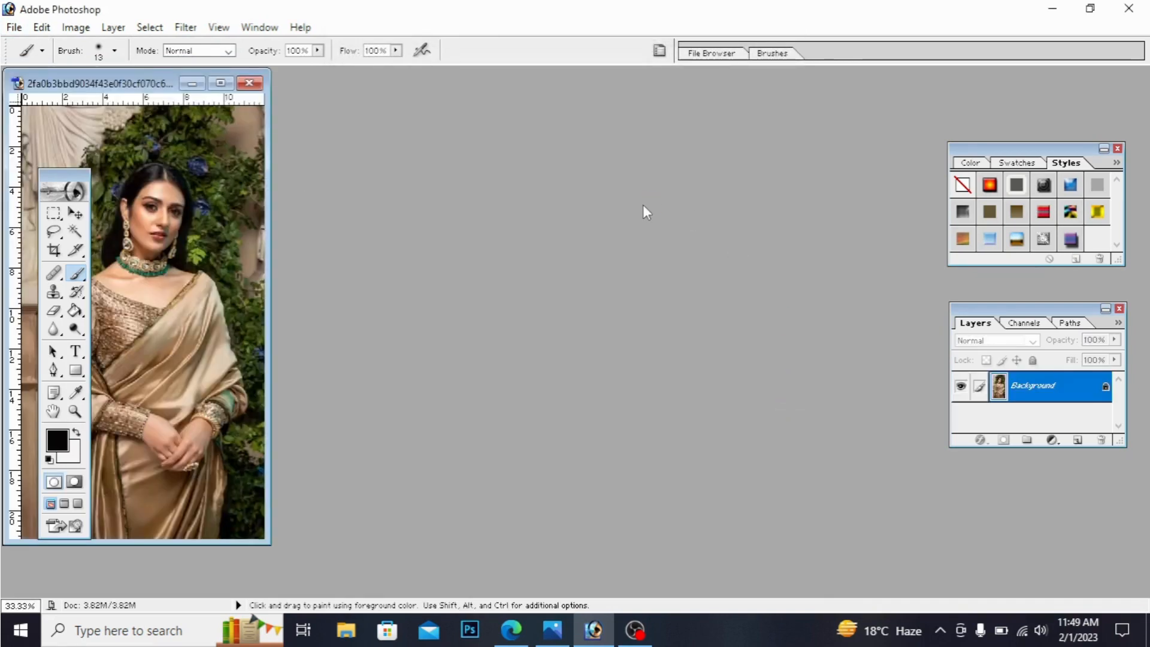
pyautogui.click(220, 83)
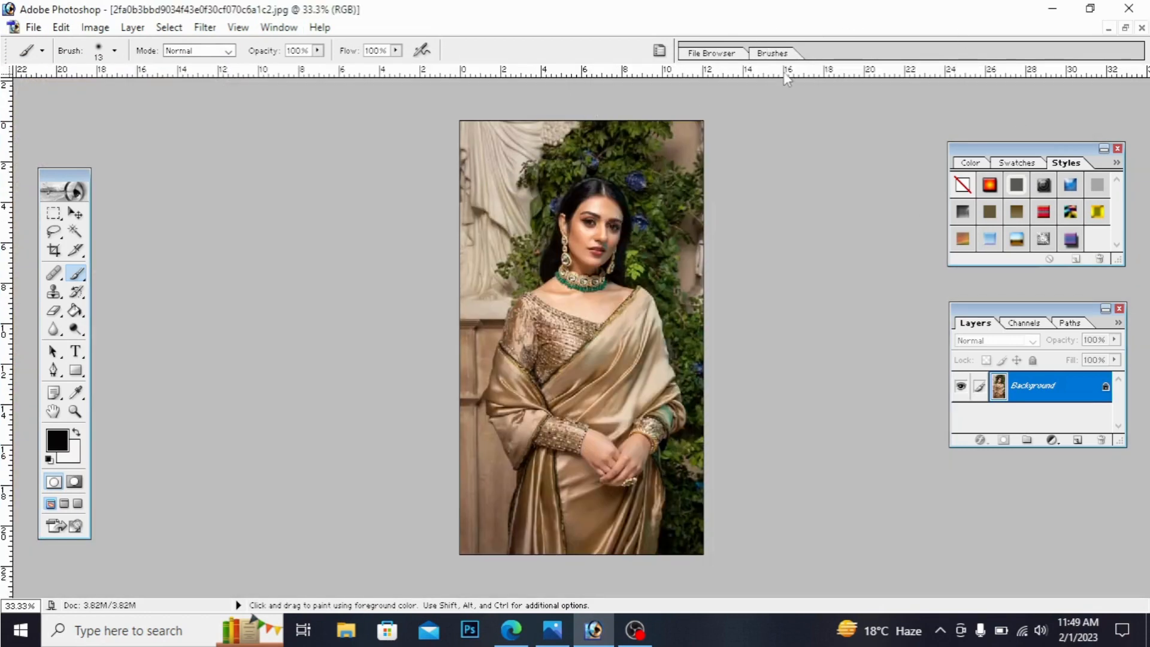
# - Activate the Pen Tool and set it to draw paths
pyautogui.click(76, 394)
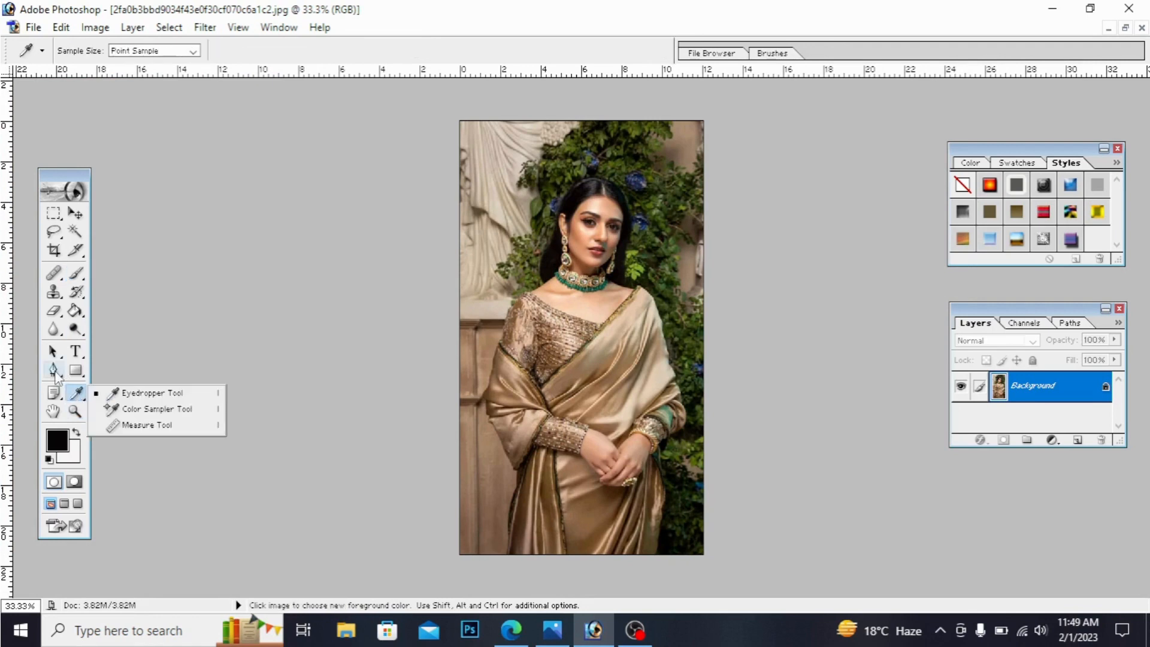
pyautogui.click(54, 371)
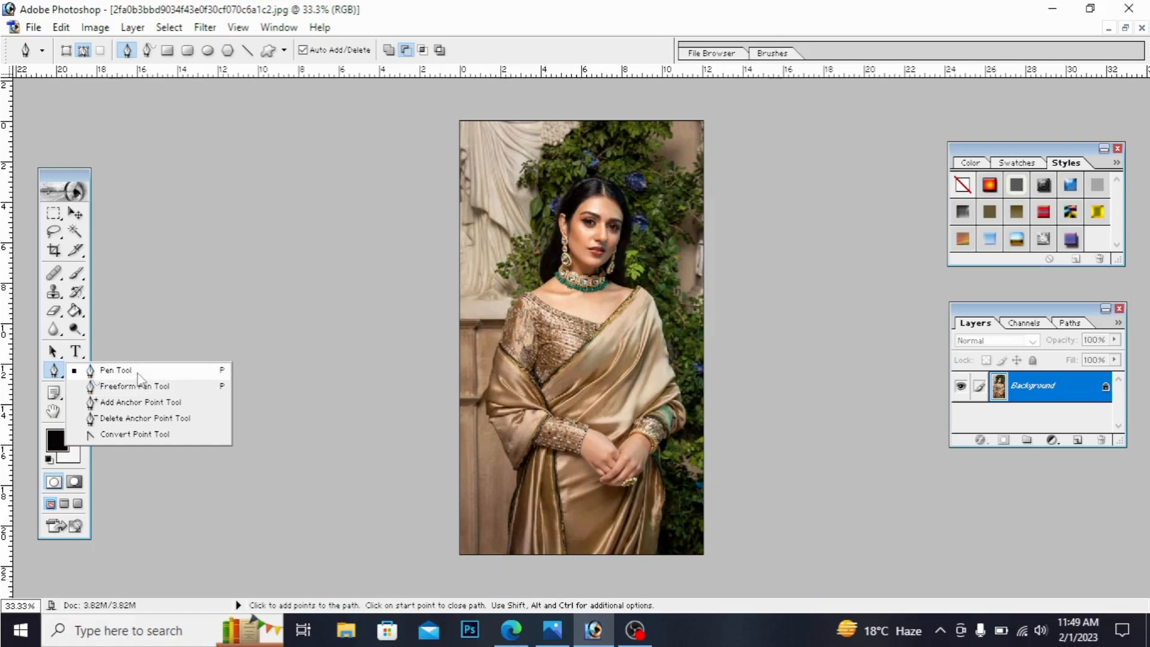
pyautogui.click(139, 370)
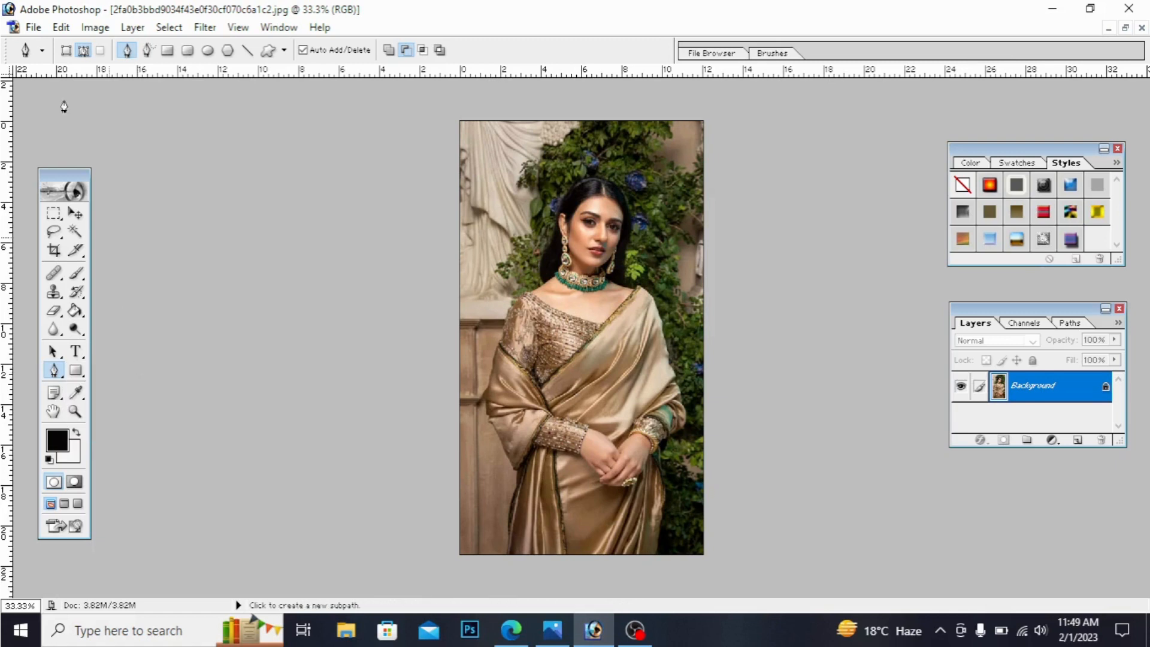
pyautogui.click(83, 50)
# - Start a path at the woman's shoulder on the image's left side and trace down the sleeve to the saree border
pyautogui.hotkey('ctrl', '+')
pyautogui.hotkey('ctrl', '+')
pyautogui.hotkey('ctrl', '+')
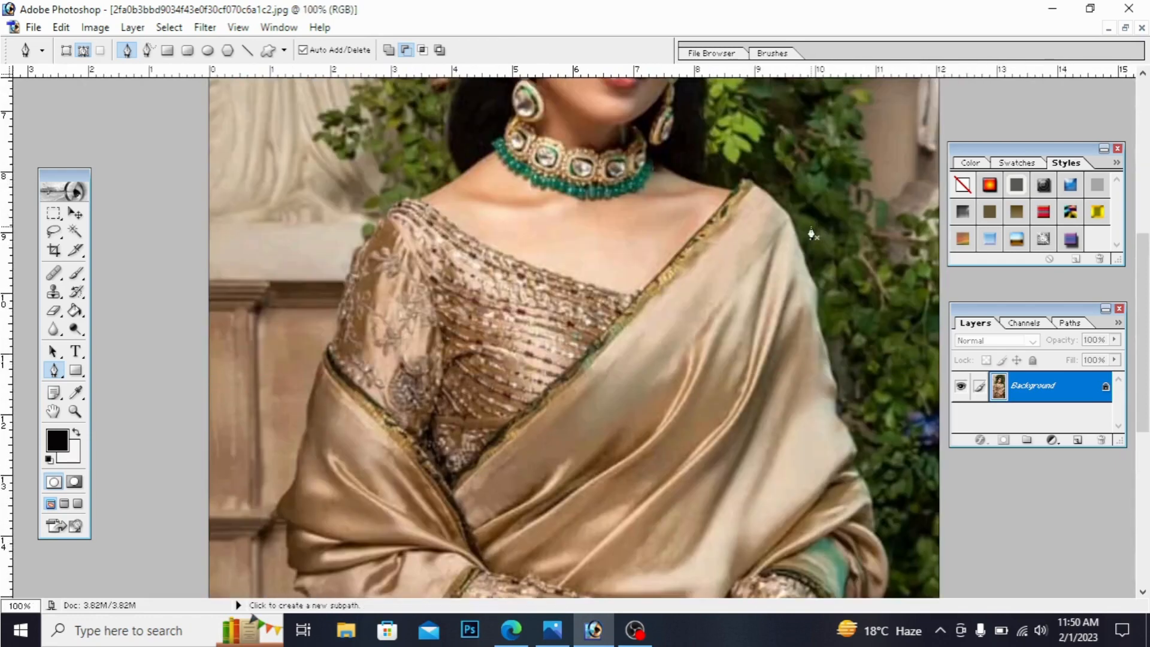
pyautogui.click(393, 204)
pyautogui.click(377, 225)
pyautogui.click(353, 266)
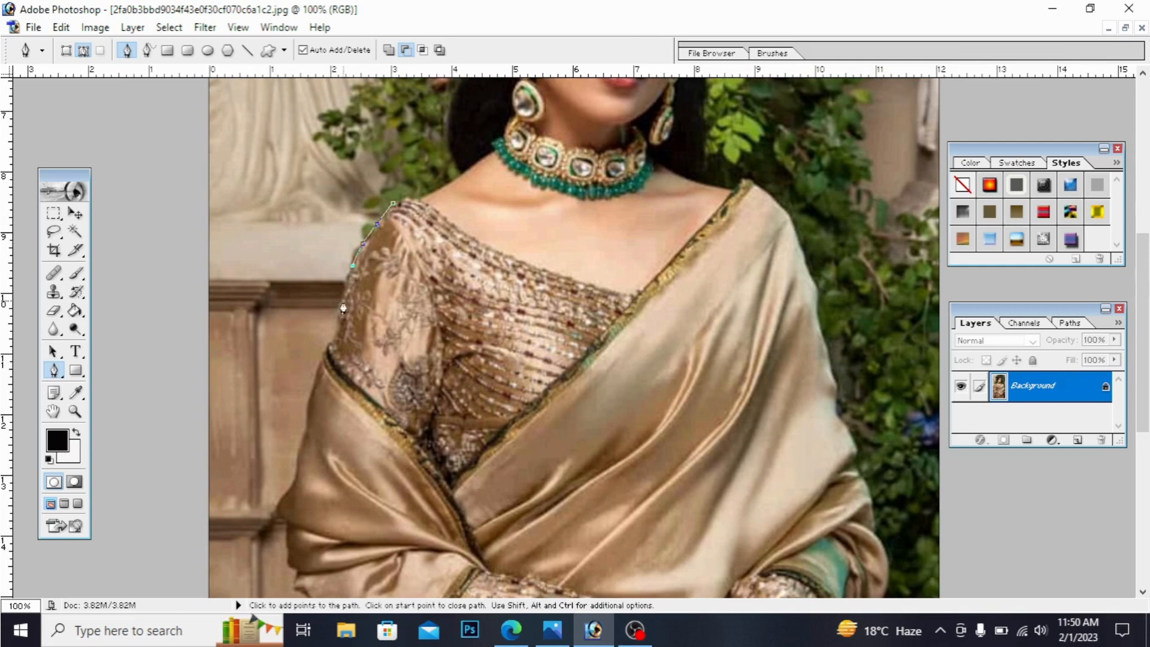
pyautogui.click(344, 302)
pyautogui.click(334, 331)
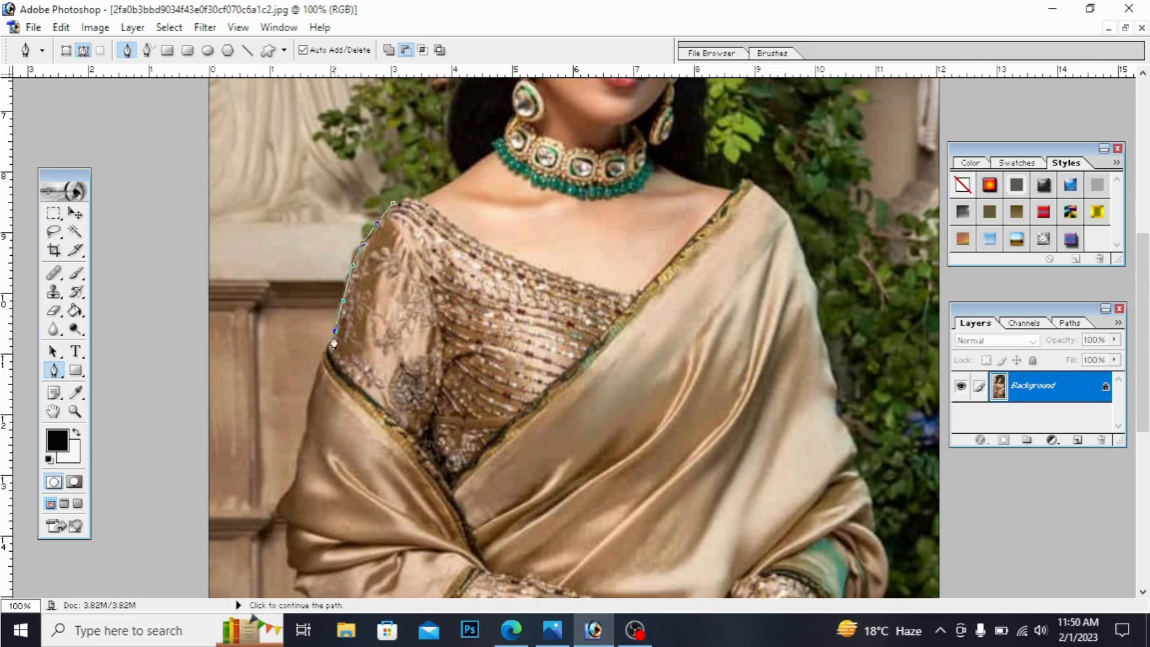
pyautogui.click(325, 348)
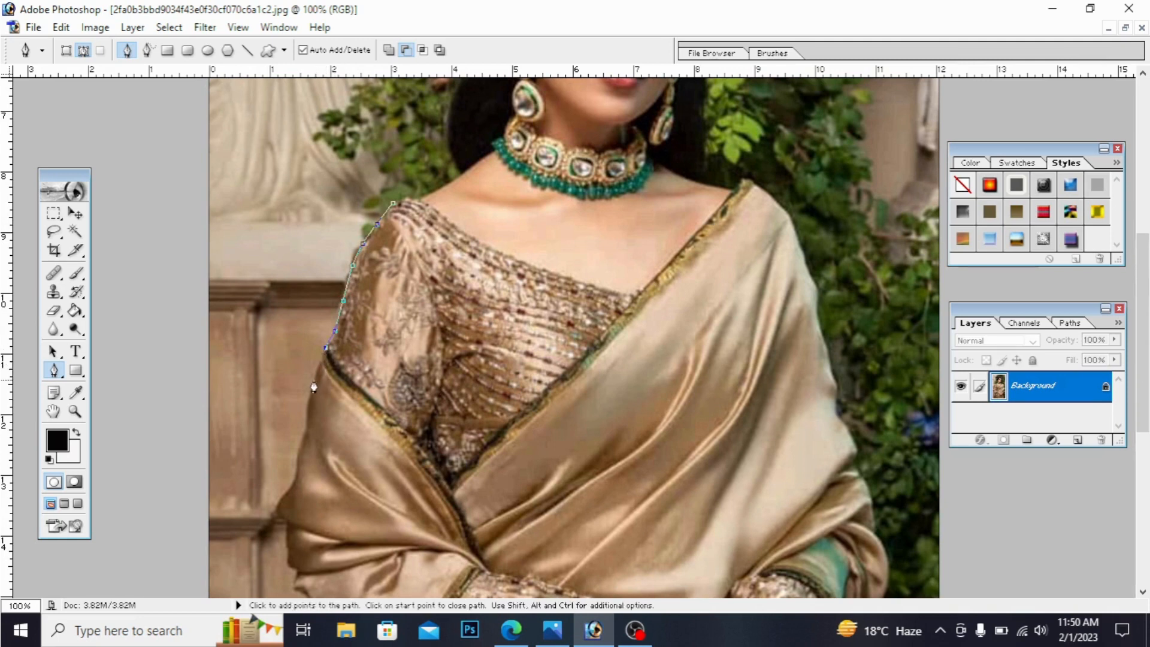
# - Continue the path from the saree border down the outer edge of the drape, around the bend at the elbow
pyautogui.click(303, 420)
pyautogui.click(305, 437)
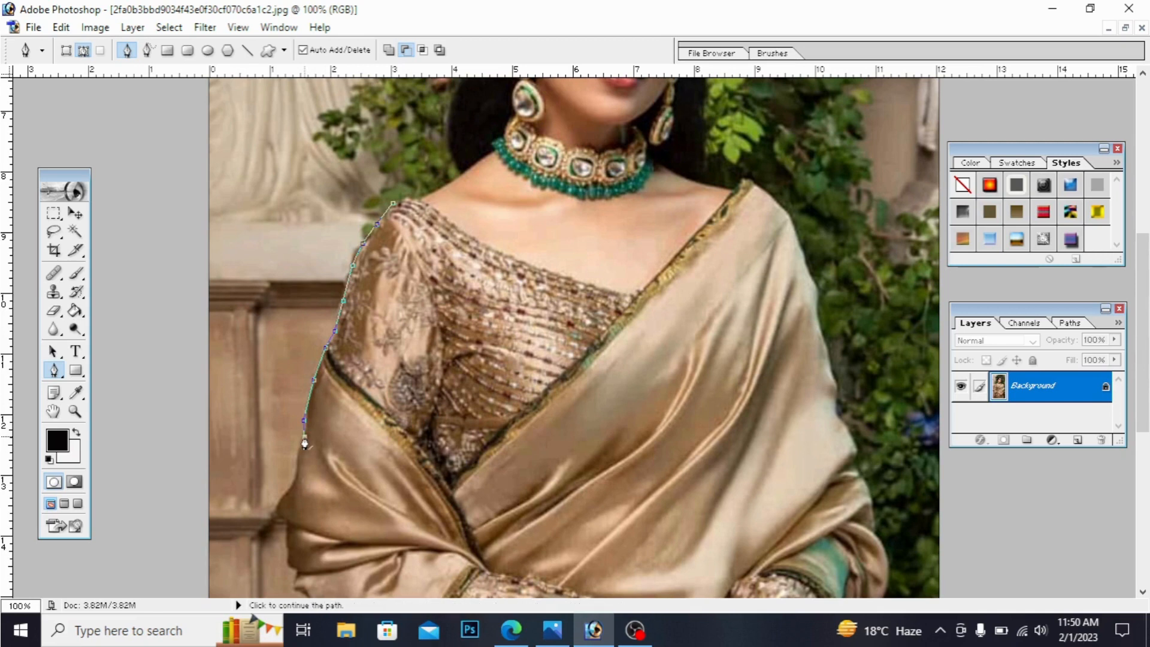
pyautogui.click(285, 492)
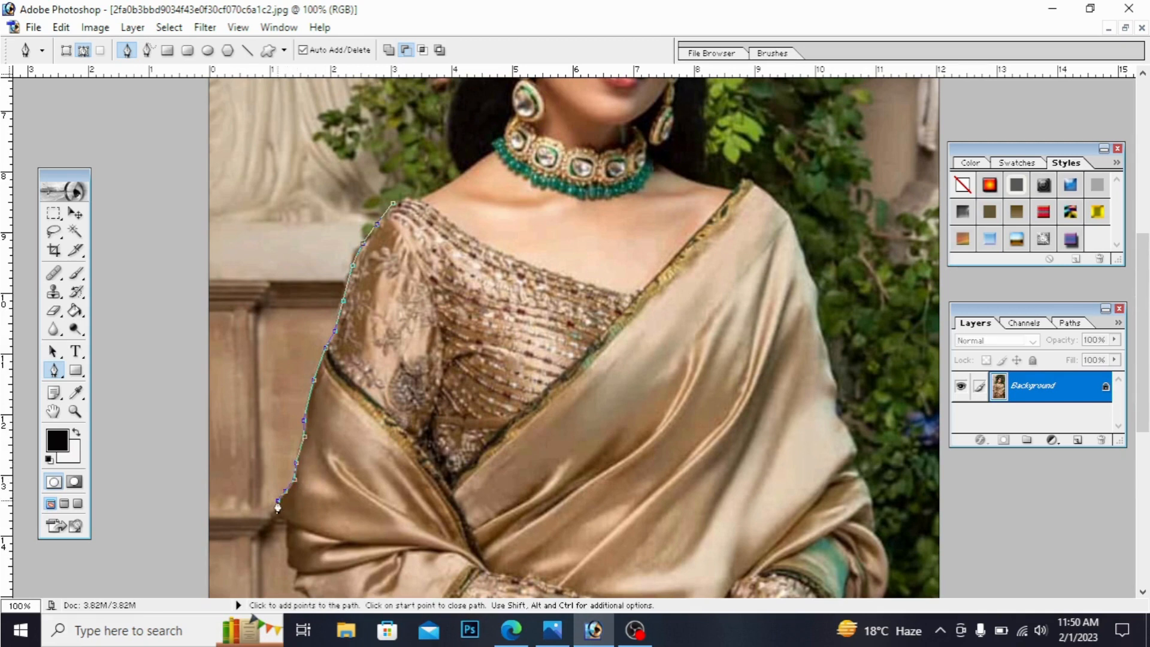
pyautogui.click(277, 509)
pyautogui.click(285, 522)
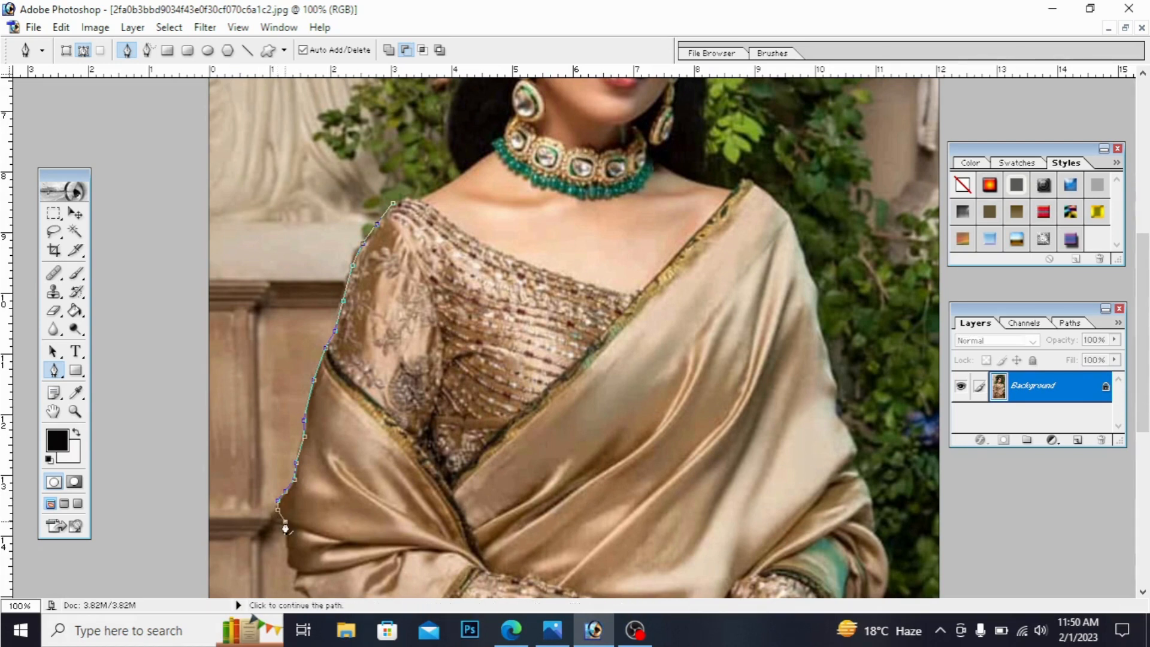
pyautogui.click(289, 560)
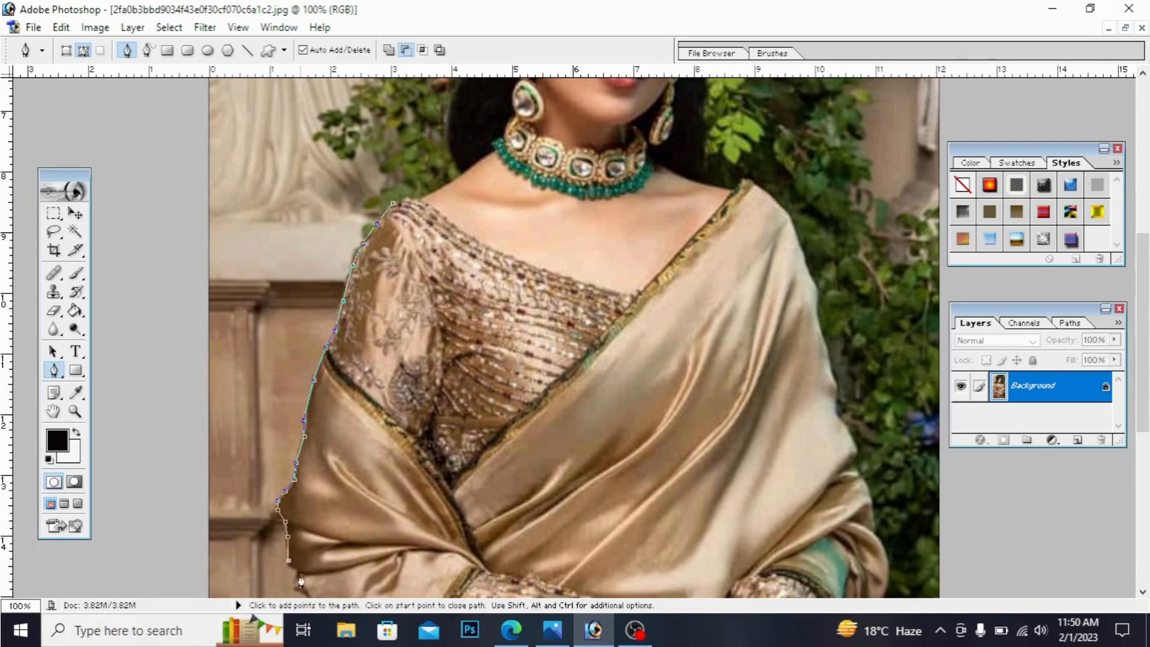
pyautogui.click(296, 570)
# - Extend the path diagonally along the hanging drape below the elbow to its lower tip
pyautogui.moveTo(1148, 328); pyautogui.dragTo(1148, 423)
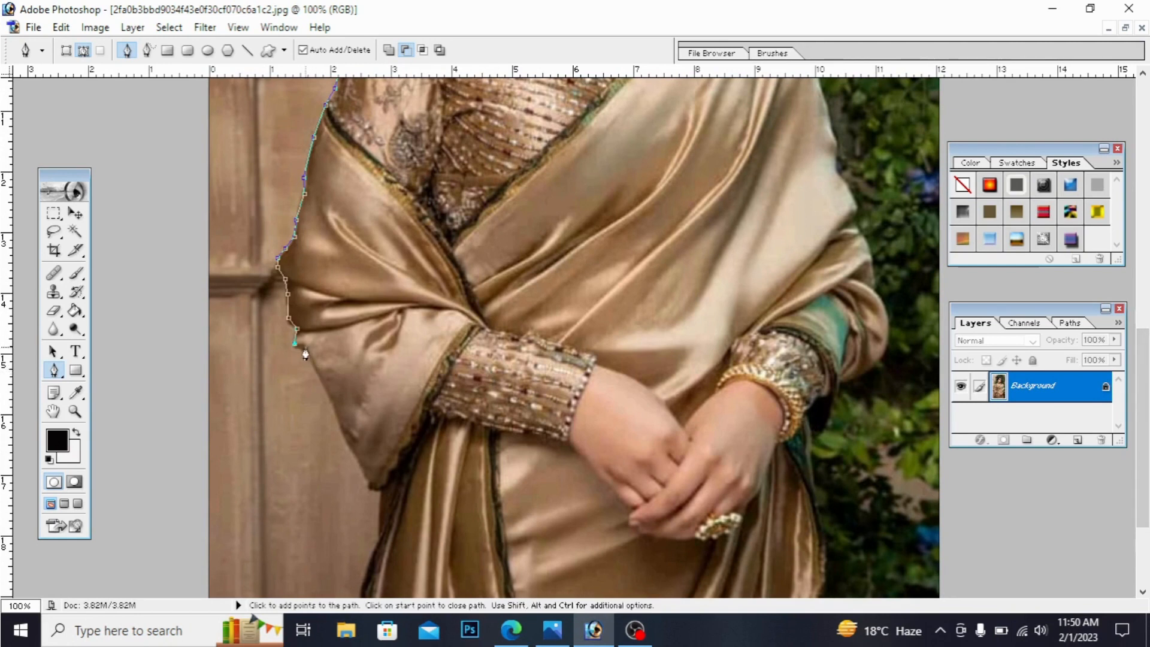
pyautogui.click(306, 348)
pyautogui.click(316, 368)
pyautogui.click(325, 389)
pyautogui.click(339, 419)
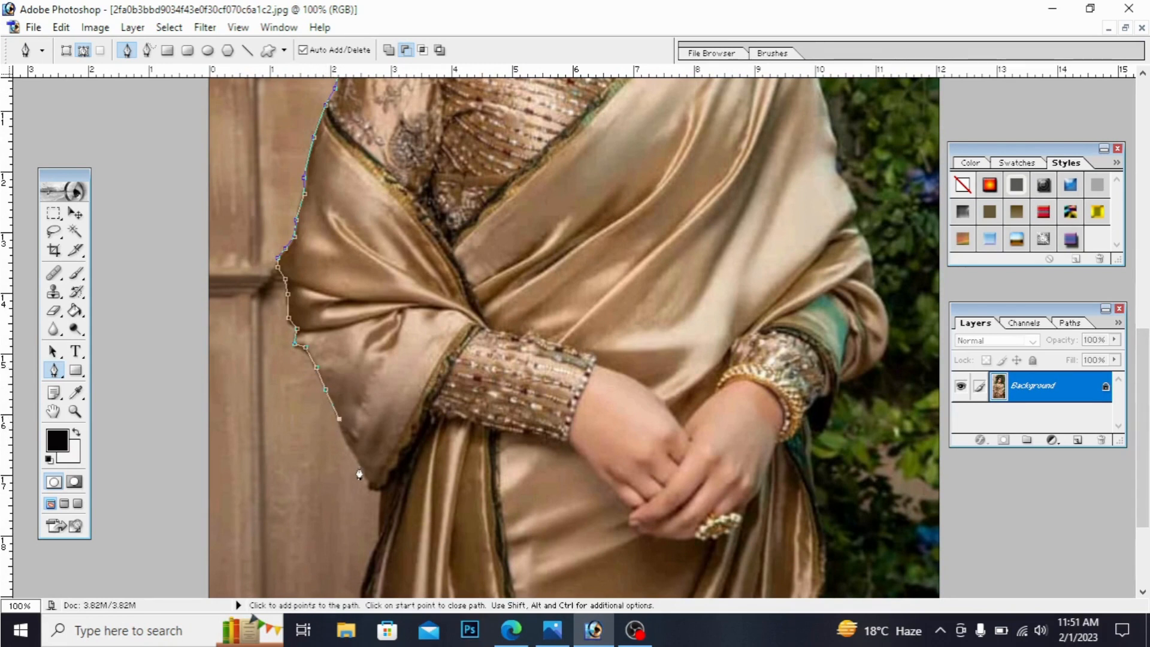
pyautogui.click(358, 456)
pyautogui.click(370, 489)
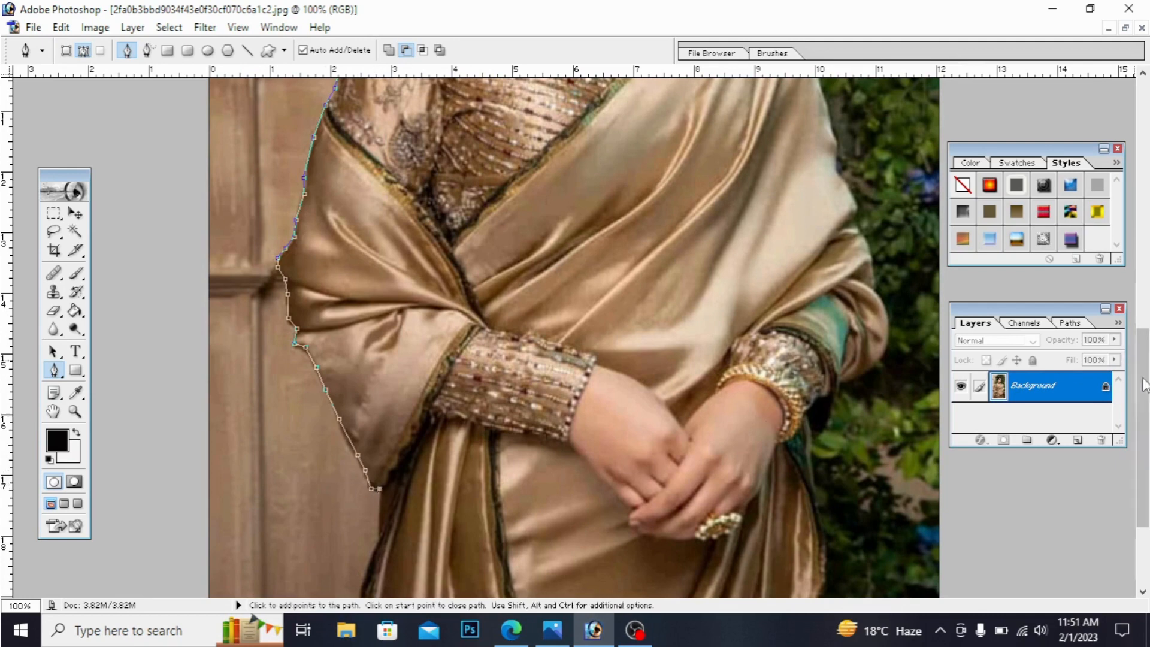
# - Trace the path from the drape's tip down the left edge of the saree skirt to the photo's bottom edge
pyautogui.moveTo(1148, 379); pyautogui.dragTo(1149, 436)
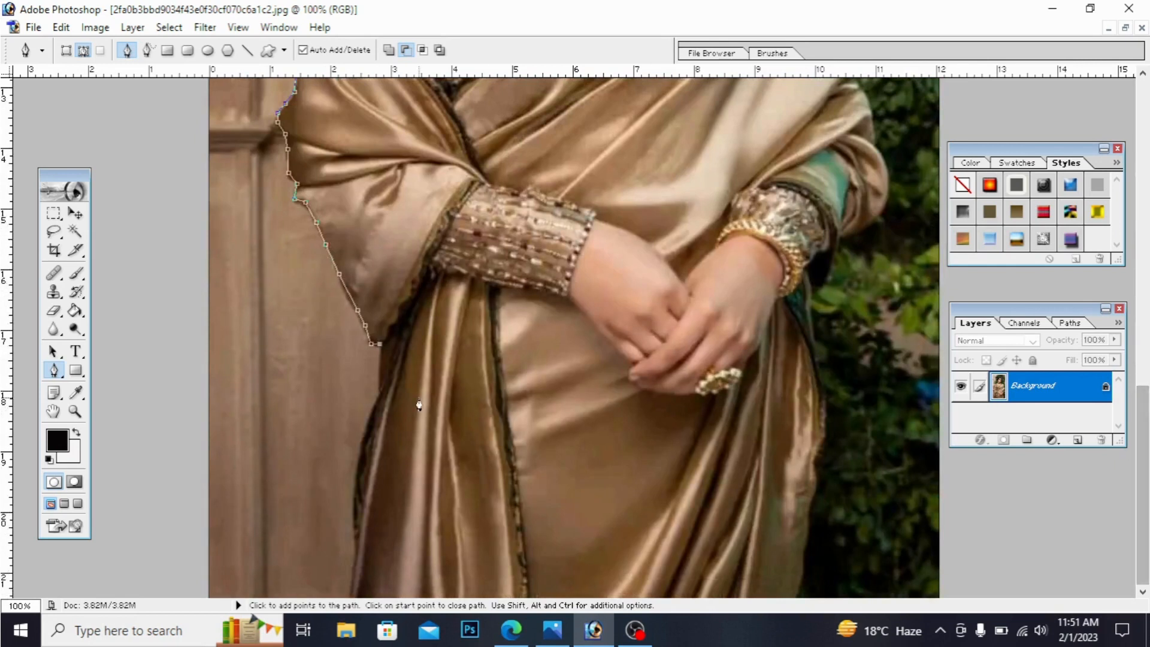
pyautogui.click(378, 383)
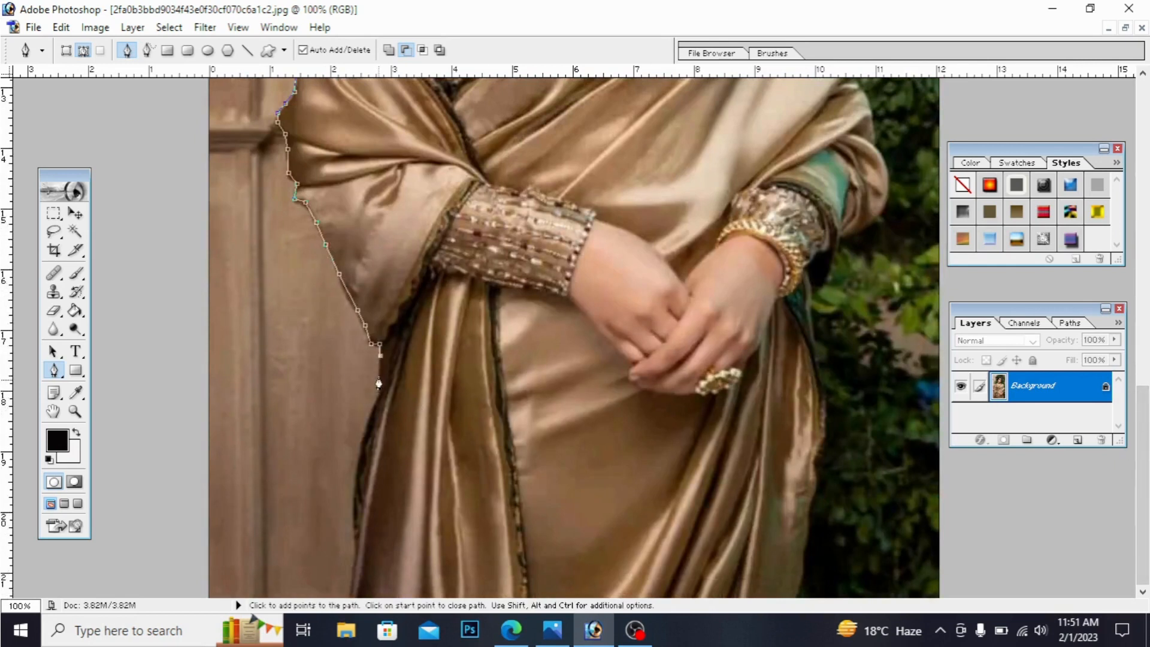
pyautogui.click(379, 370)
pyautogui.click(380, 381)
pyautogui.click(368, 414)
pyautogui.click(366, 430)
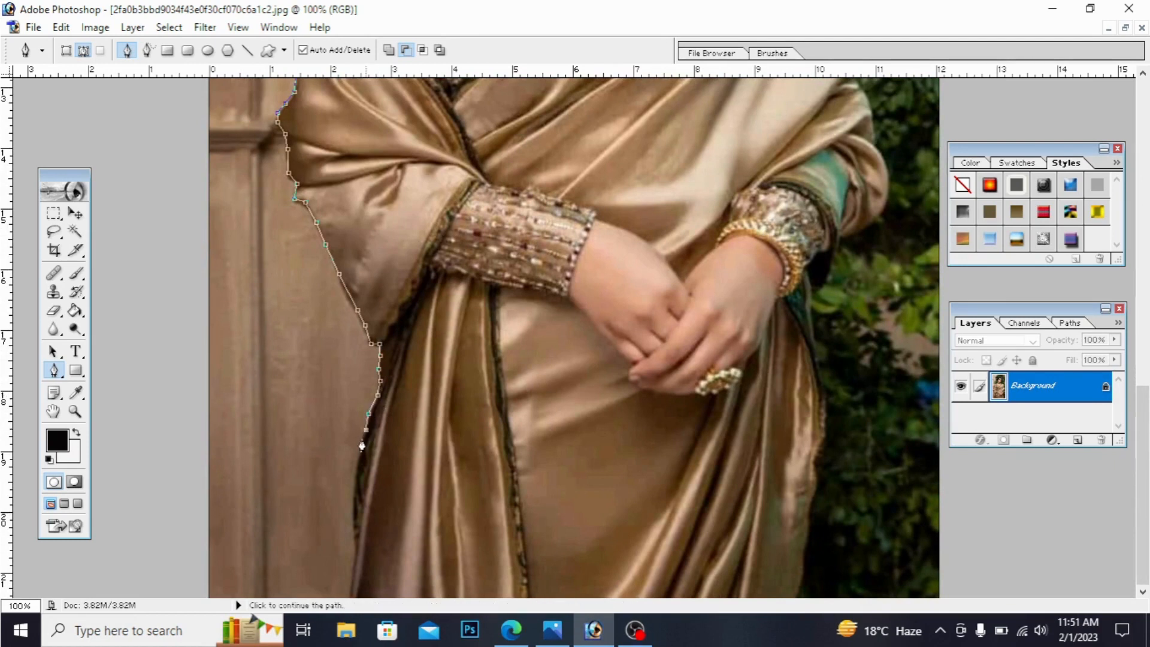
pyautogui.click(359, 446)
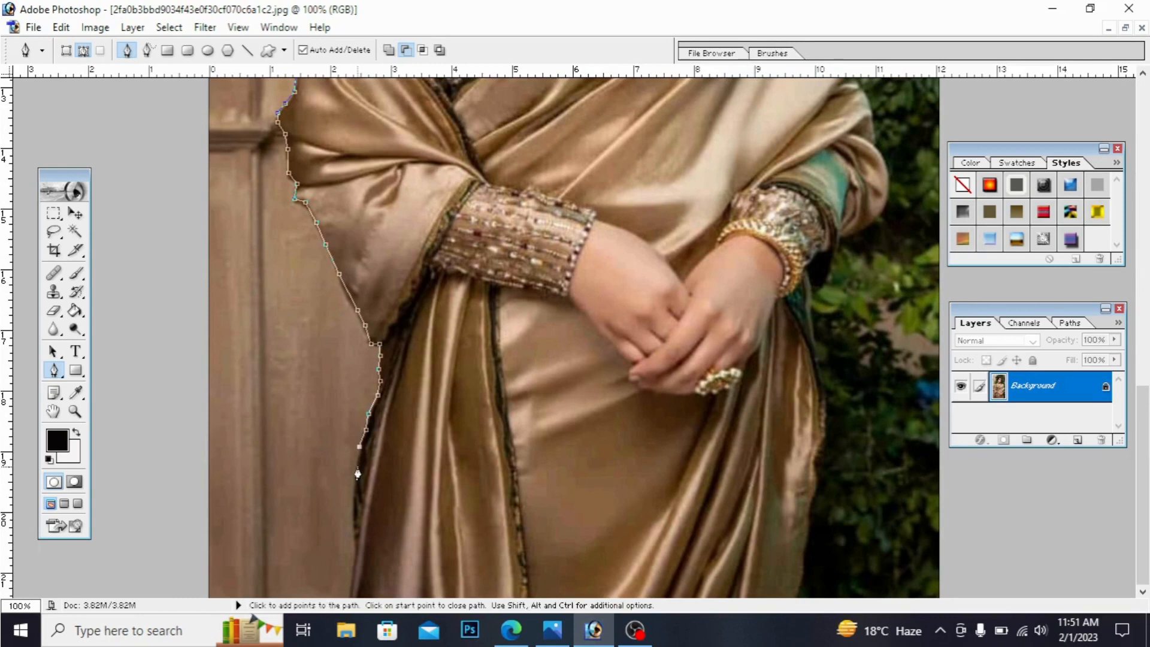
pyautogui.click(358, 466)
pyautogui.click(354, 483)
pyautogui.click(353, 509)
pyautogui.click(353, 531)
pyautogui.click(354, 555)
pyautogui.click(349, 596)
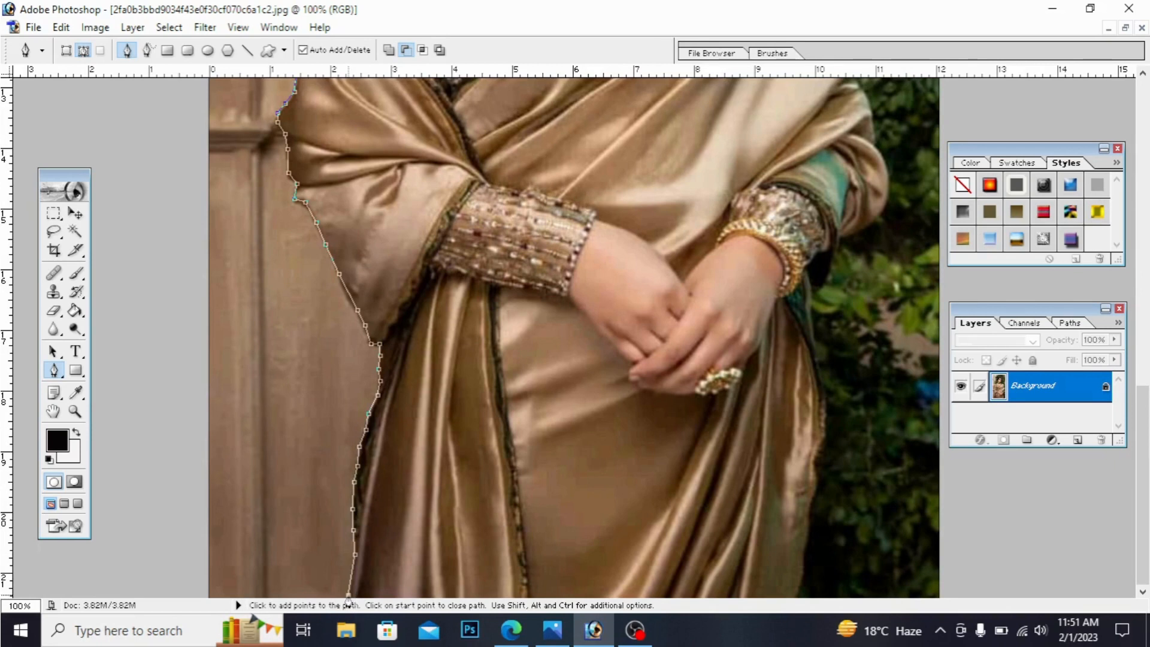
# - Run the path across the photo's bottom edge and up the lowest part of the saree's right edge
pyautogui.click(796, 596)
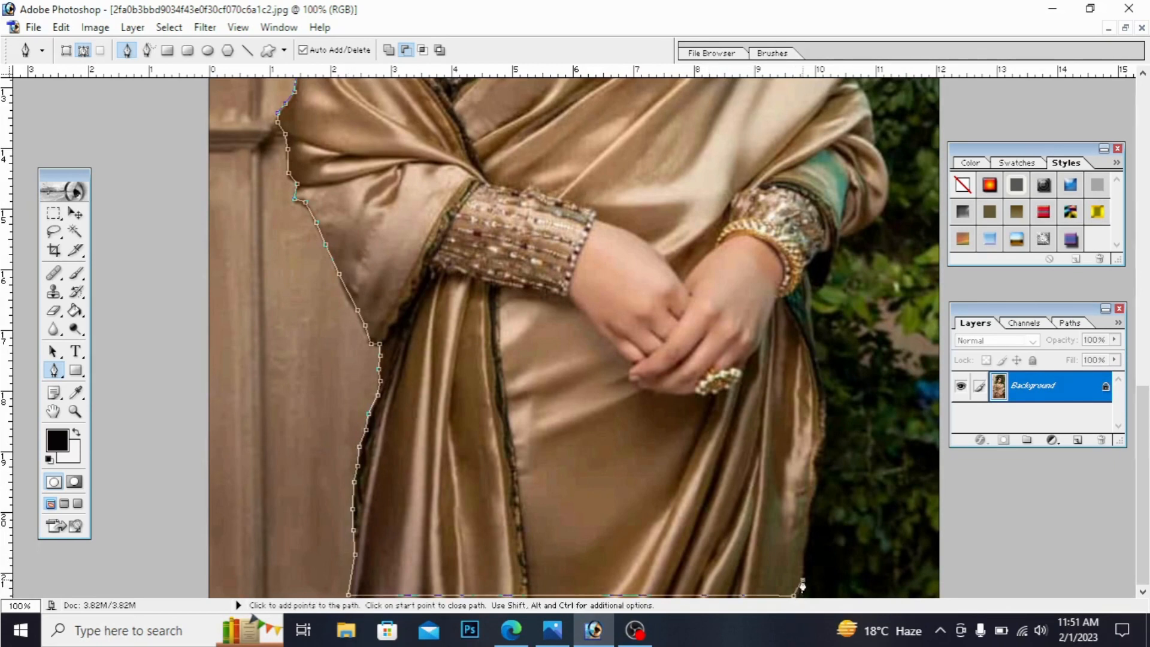
pyautogui.click(806, 553)
pyautogui.click(812, 501)
pyautogui.click(818, 486)
pyautogui.click(814, 472)
pyautogui.click(814, 462)
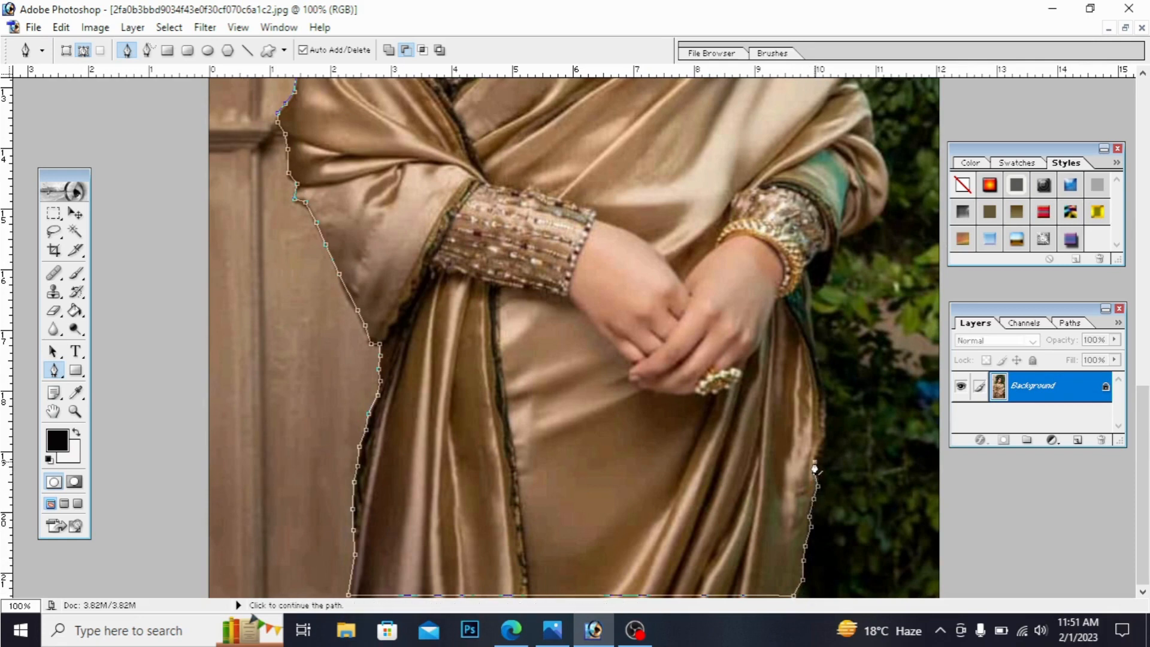
# - Continue the path up the saree's right edge to just below the bangled wrist
pyautogui.click(824, 441)
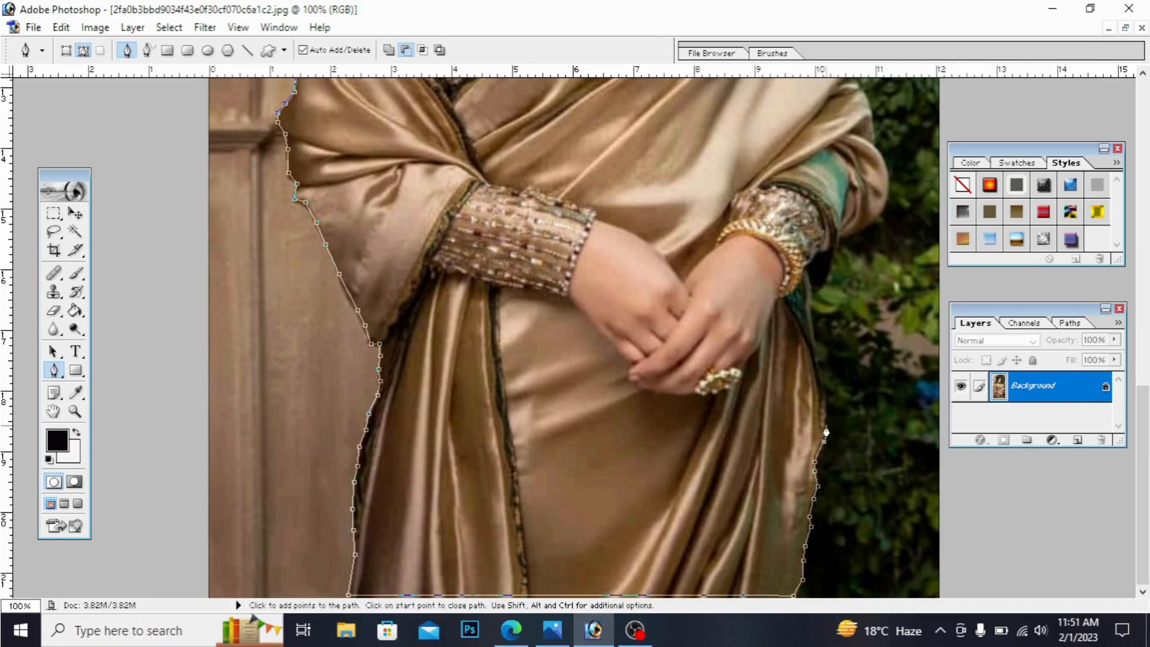
pyautogui.click(825, 425)
pyautogui.click(823, 401)
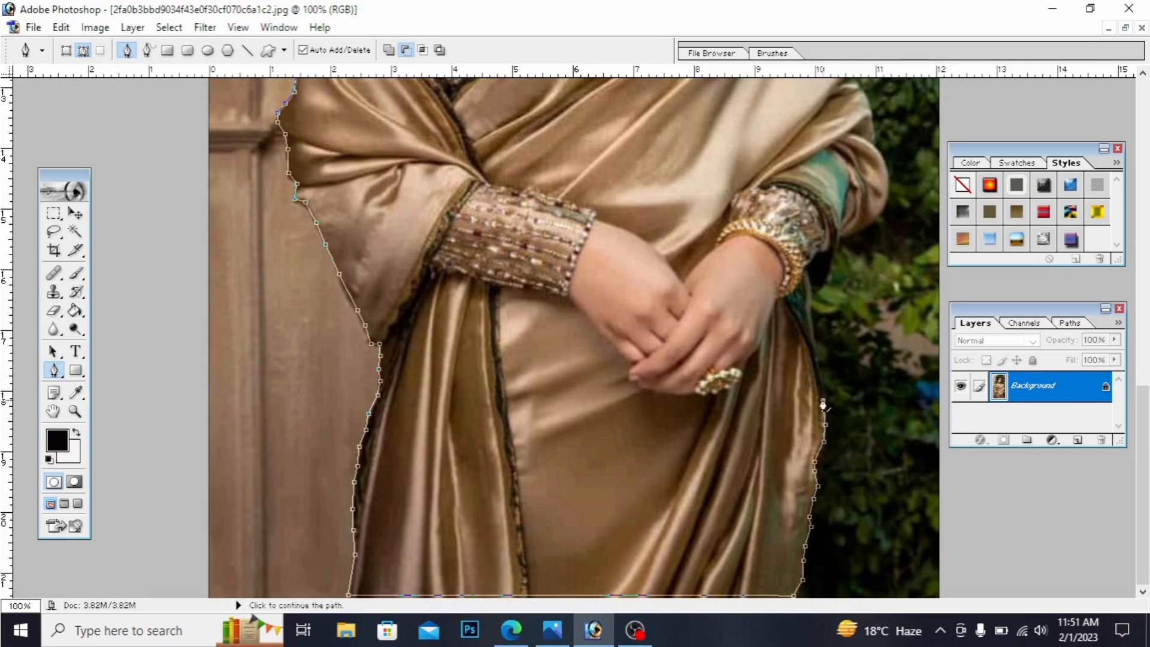
pyautogui.click(817, 371)
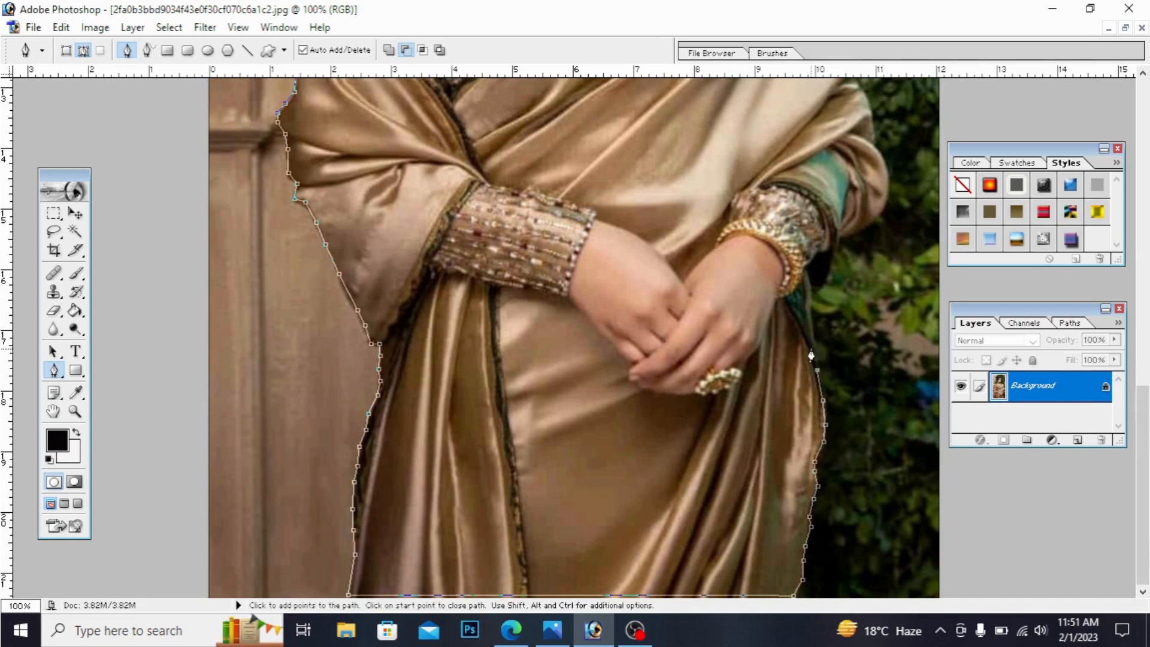
pyautogui.click(812, 350)
pyautogui.click(812, 324)
pyautogui.click(811, 298)
pyautogui.click(804, 276)
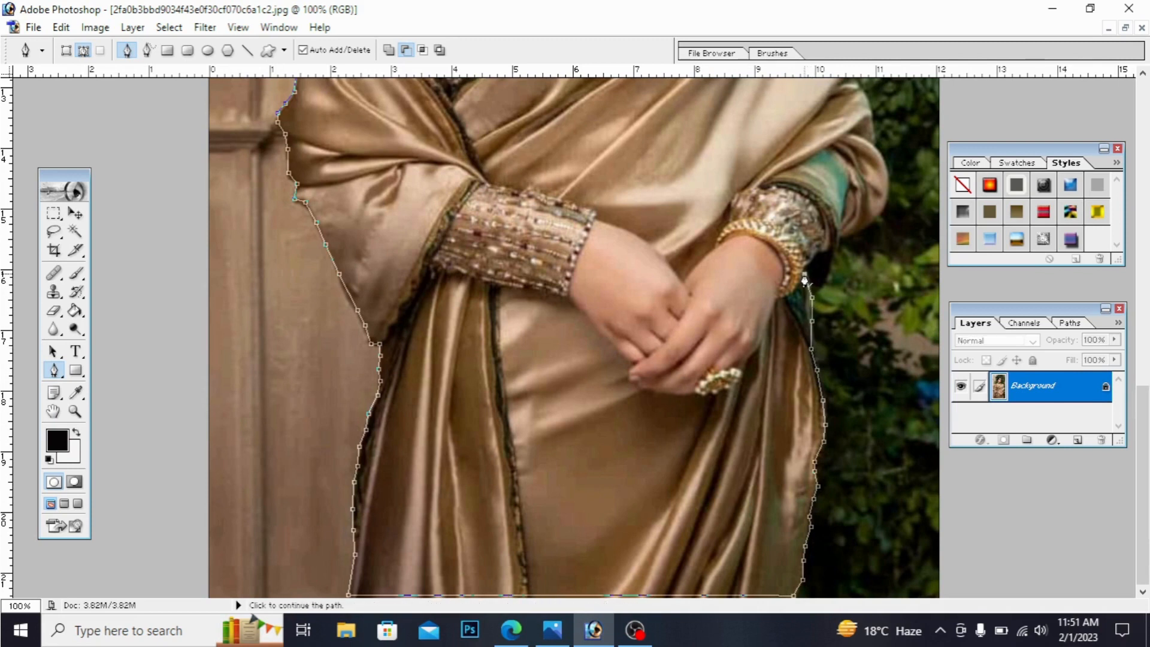
# - Extend the path from beside the bangled wrist around the bulging drape at the elbow on the photo's right side
pyautogui.click(817, 255)
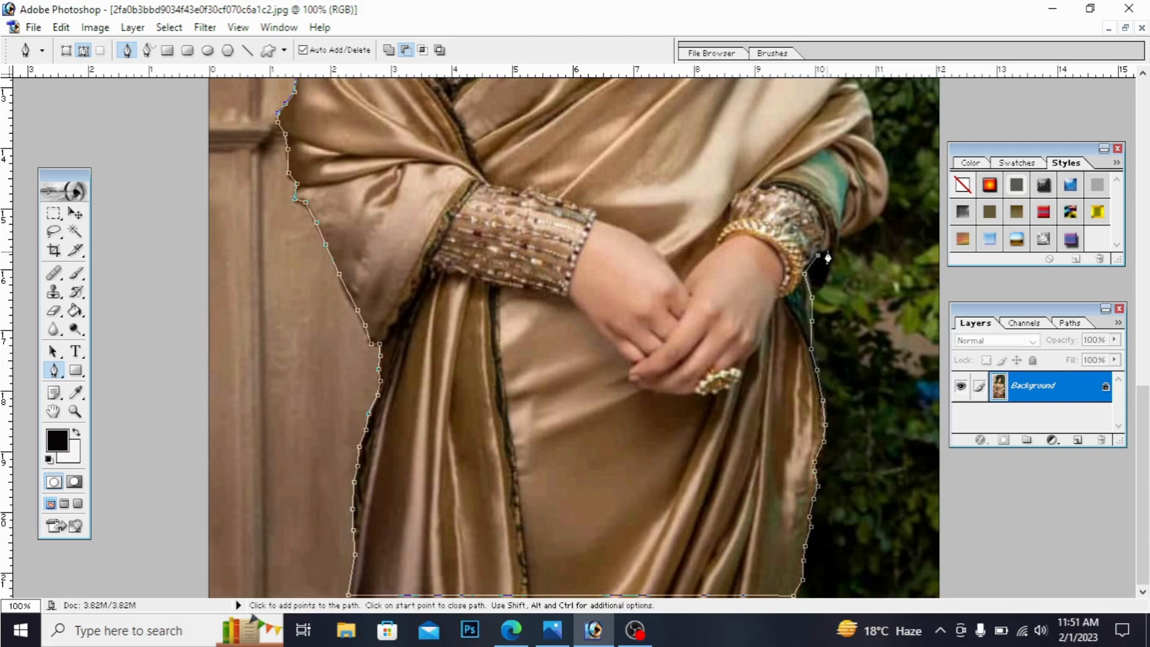
pyautogui.click(832, 248)
pyautogui.click(838, 240)
pyautogui.click(861, 232)
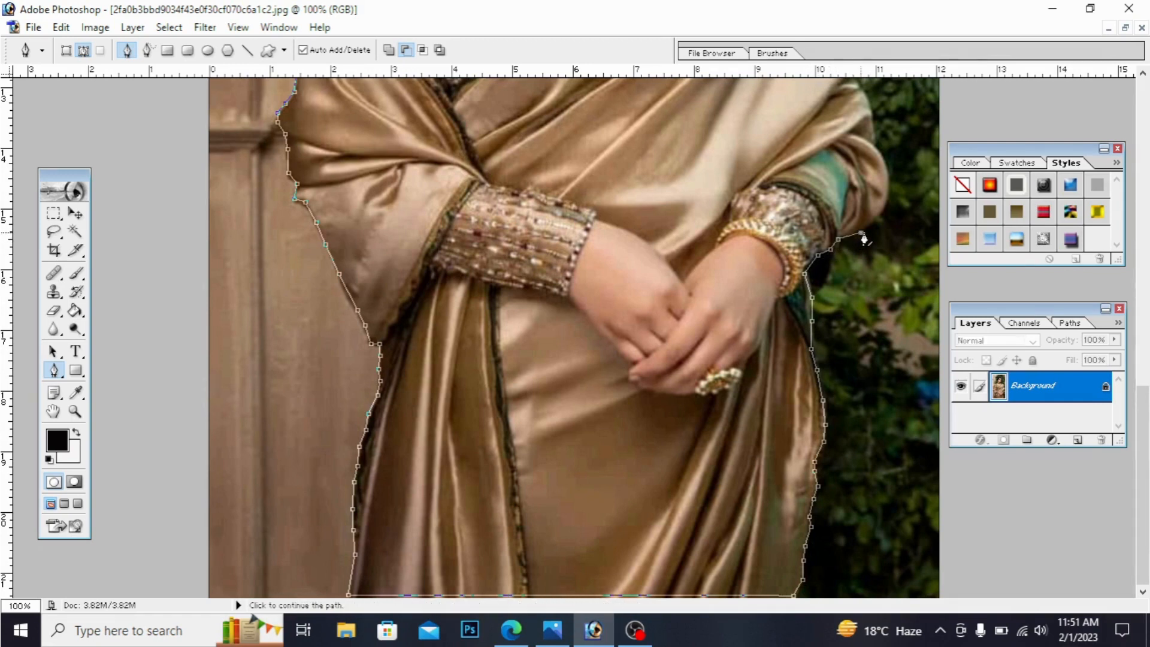
pyautogui.click(875, 215)
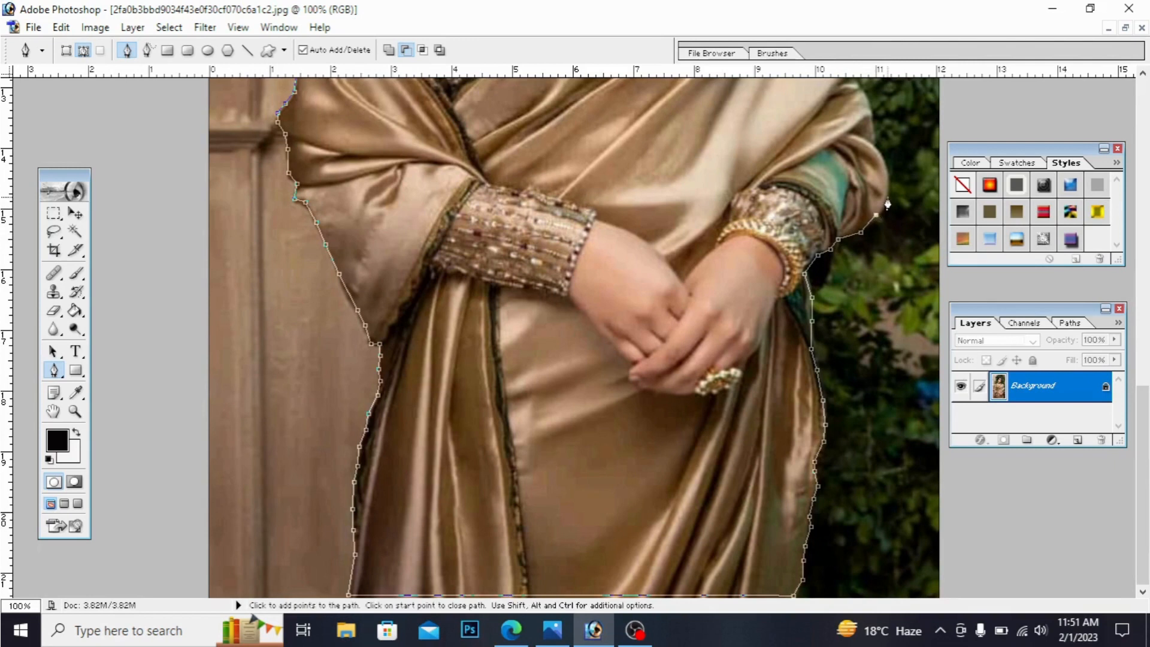
pyautogui.click(888, 197)
pyautogui.click(888, 173)
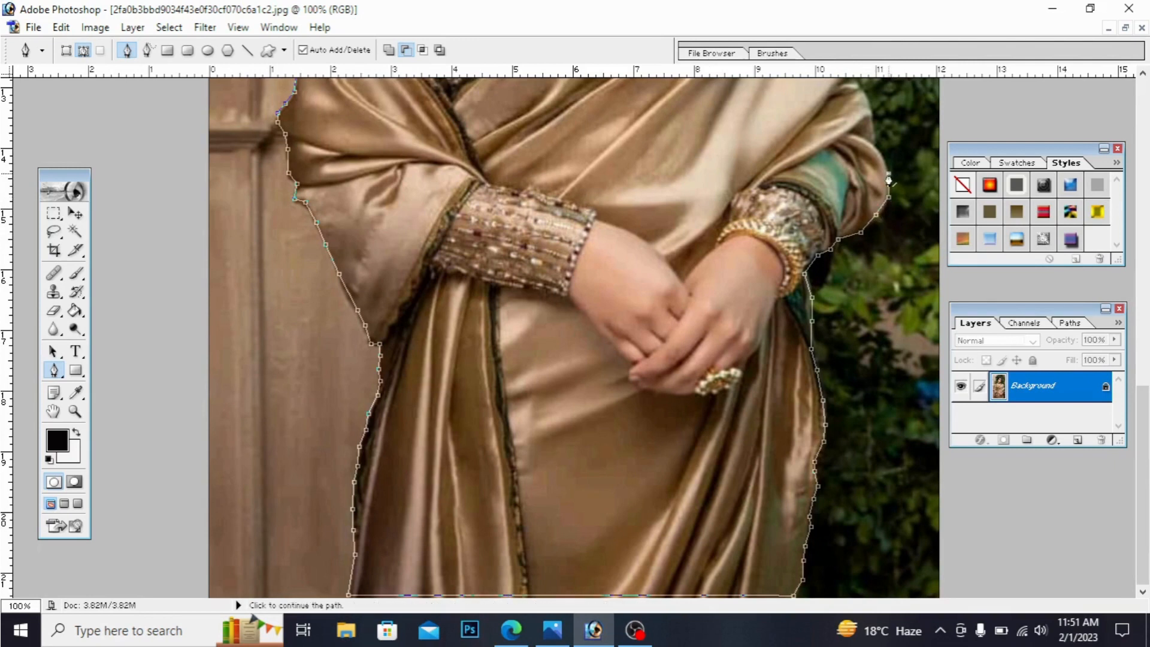
pyautogui.click(881, 151)
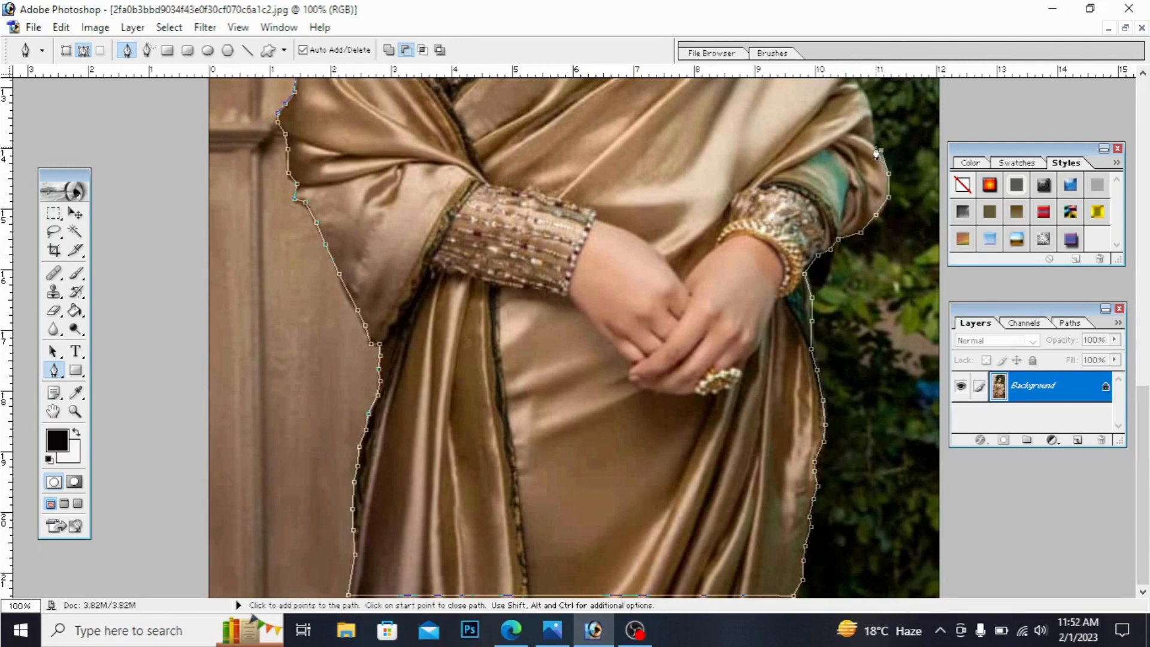
pyautogui.scroll(5, 1149, 413)
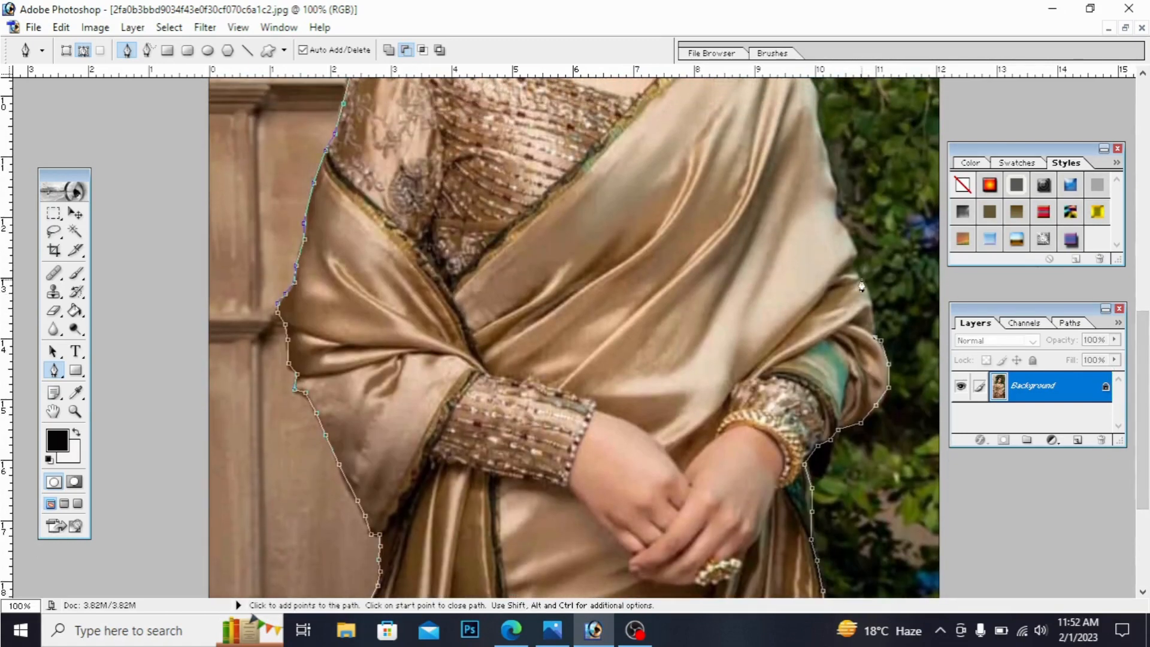
pyautogui.click(862, 278)
pyautogui.press('ctrl')
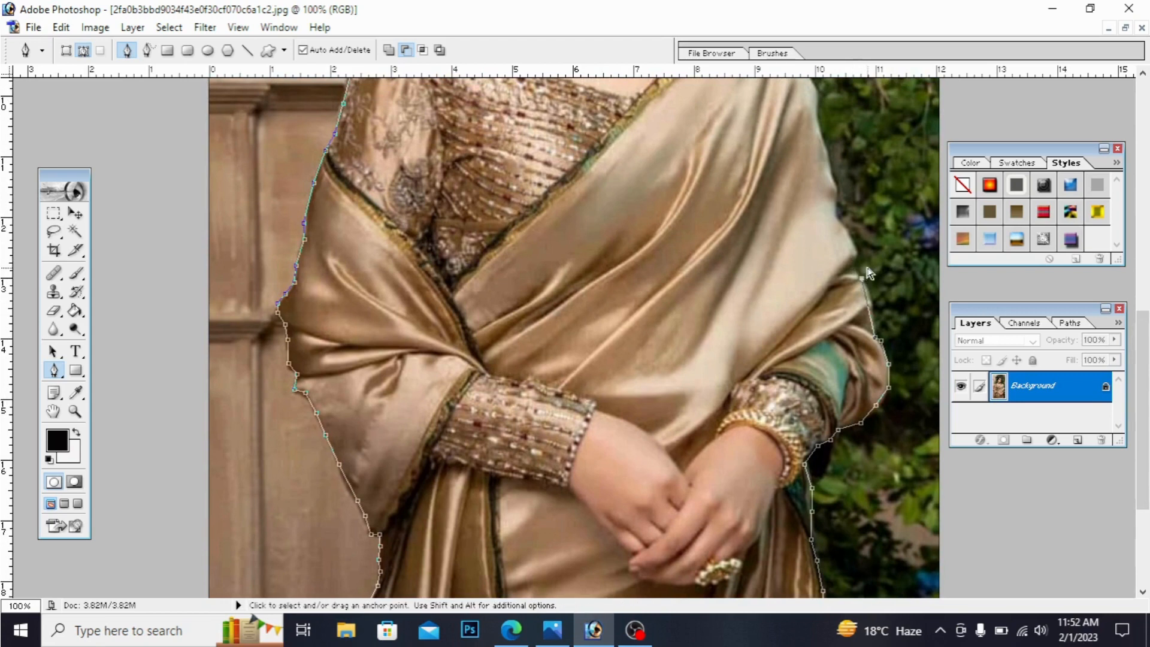
pyautogui.hotkey('ctrl', 'z')
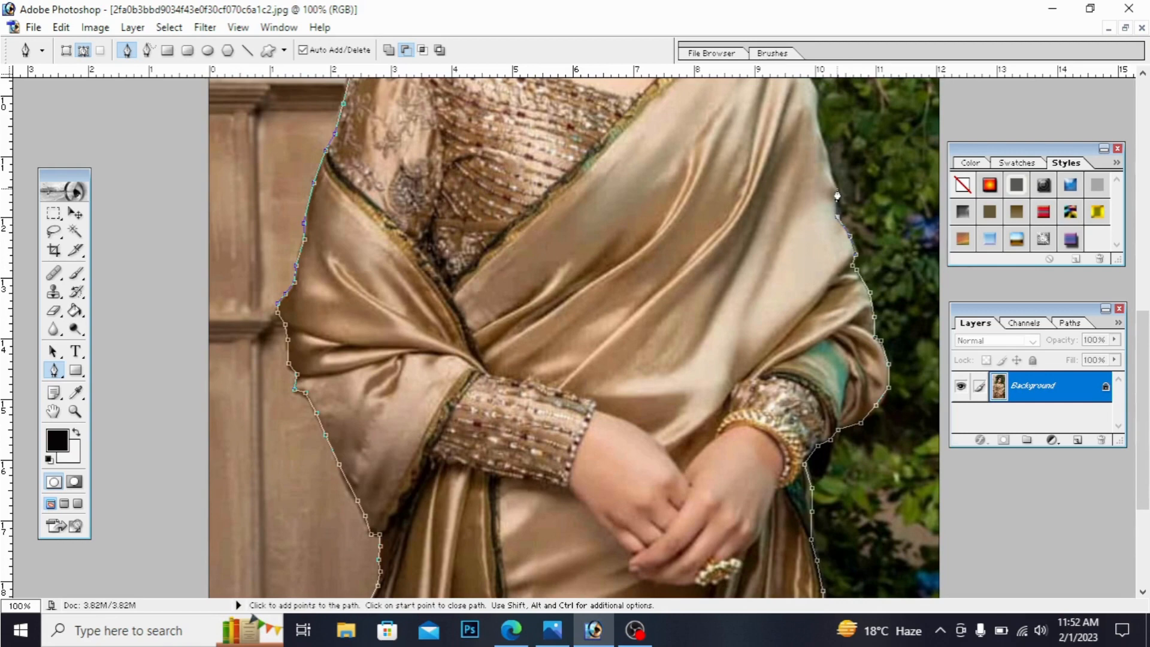
# - Continue the path up the saree's right edge along the upper arm to just below the shoulder
pyautogui.click(837, 189)
pyautogui.scroll(3, 842, 351)
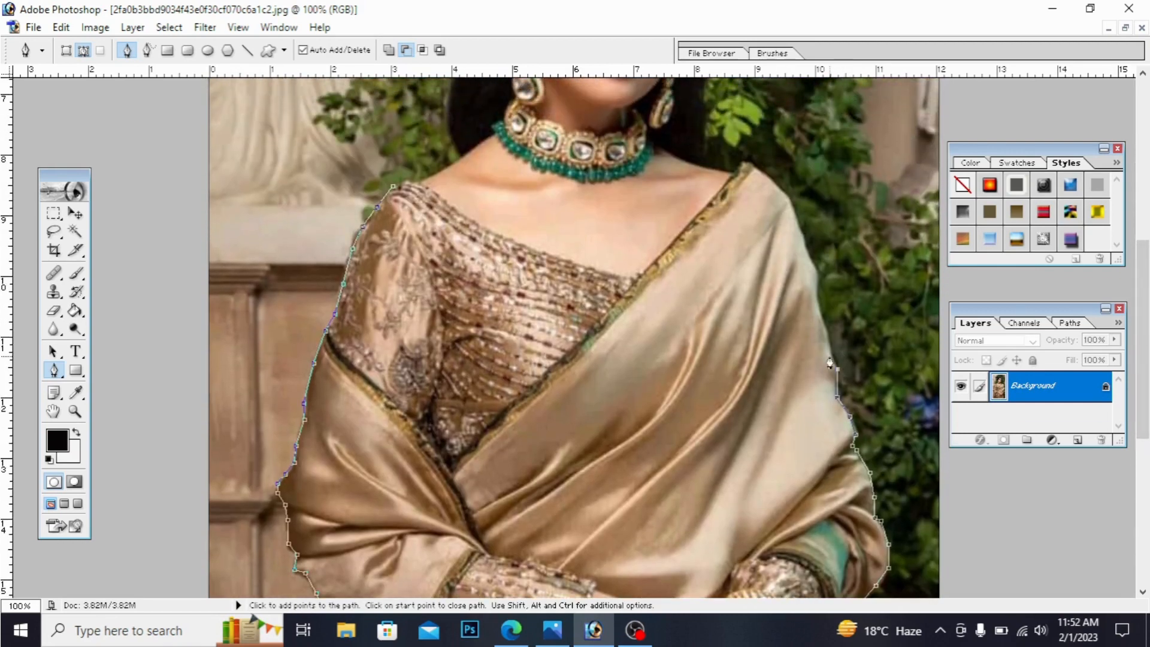
pyautogui.click(827, 337)
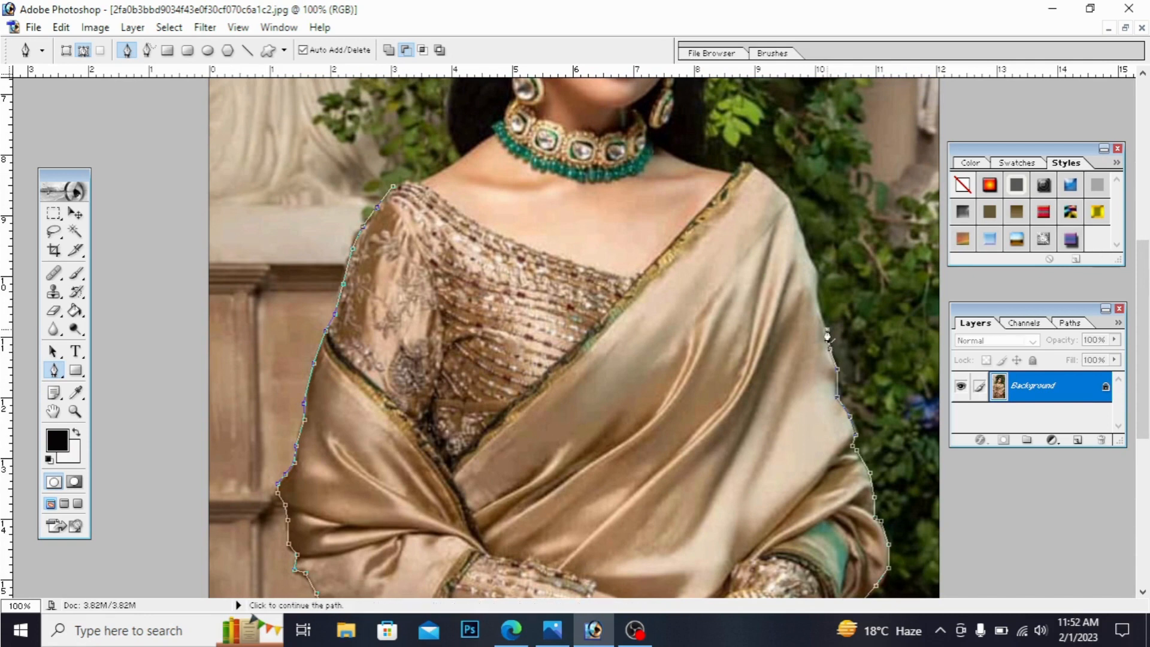
pyautogui.click(815, 297)
pyautogui.click(820, 277)
pyautogui.click(807, 253)
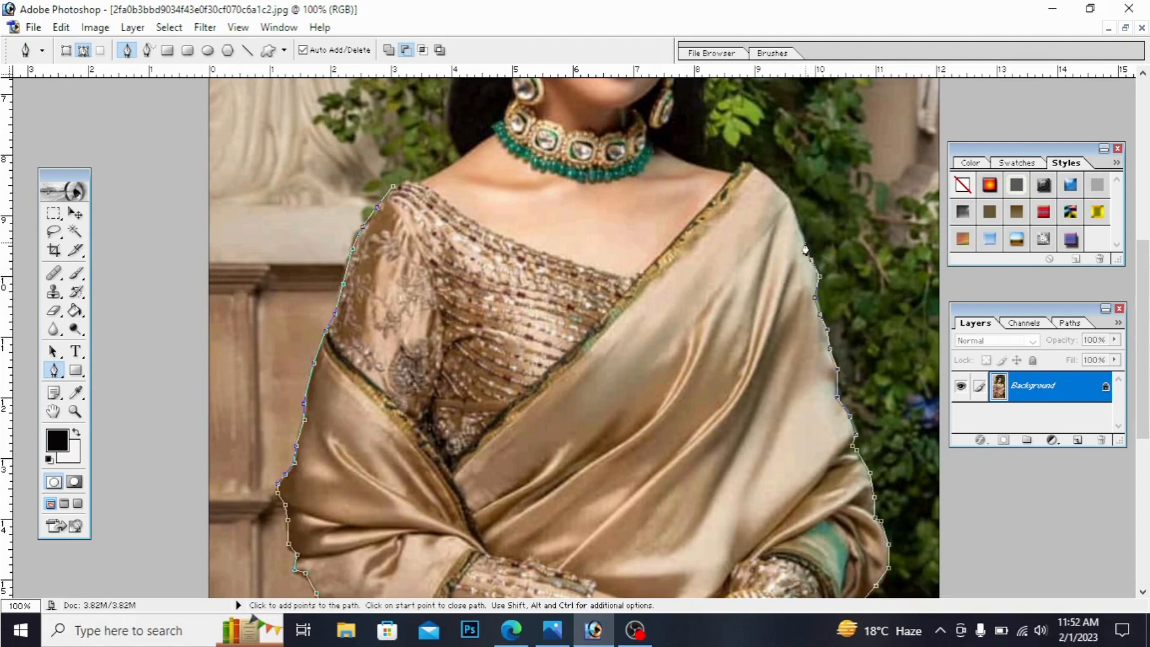
# - Curve the path over the saree-covered shoulder to the gold border beside the neck
pyautogui.click(797, 222)
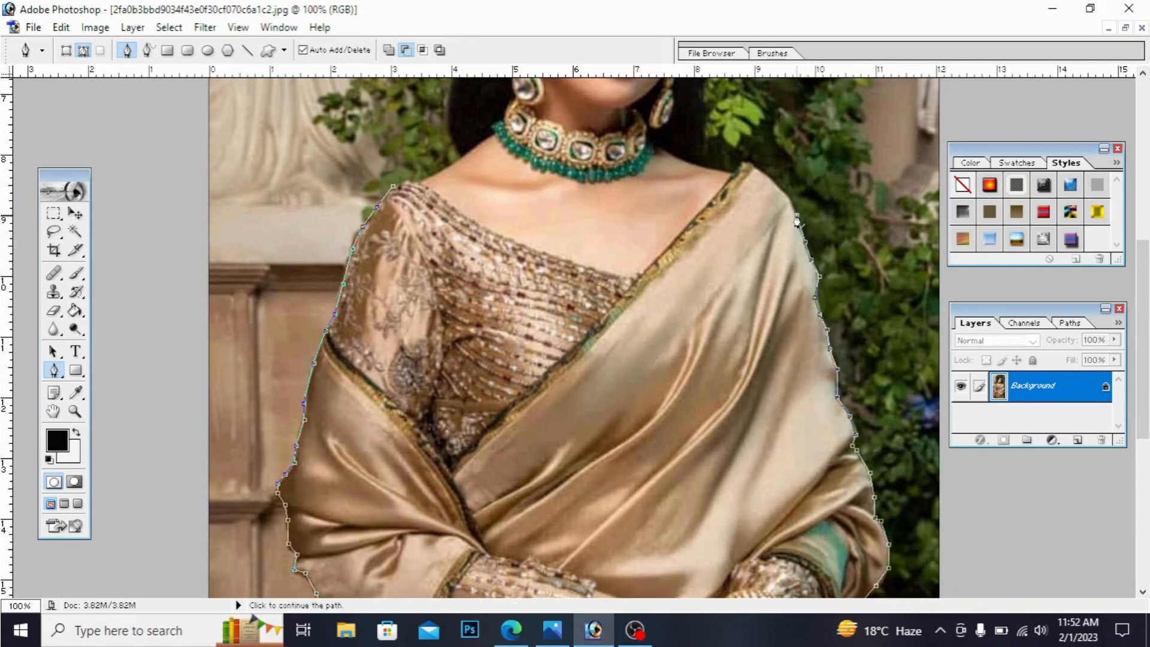
pyautogui.click(788, 196)
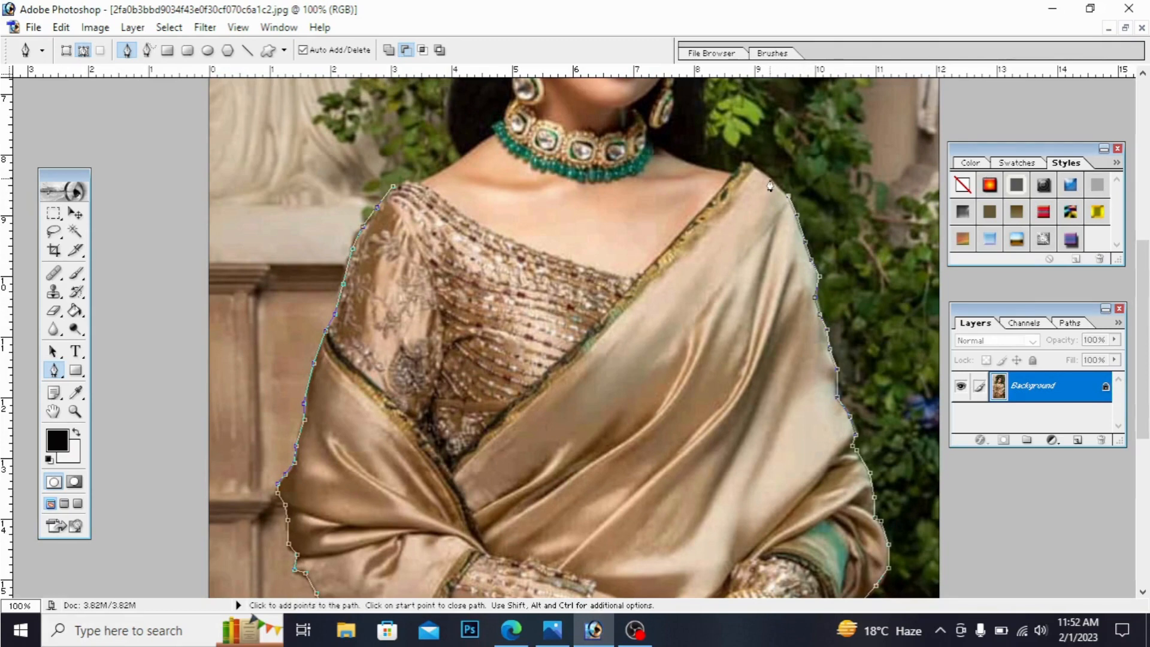
pyautogui.click(770, 177)
pyautogui.click(745, 167)
pyautogui.click(734, 173)
# - Trace the path up the right edge of the woman's hair from the shoulder to near the crown
pyautogui.click(704, 126)
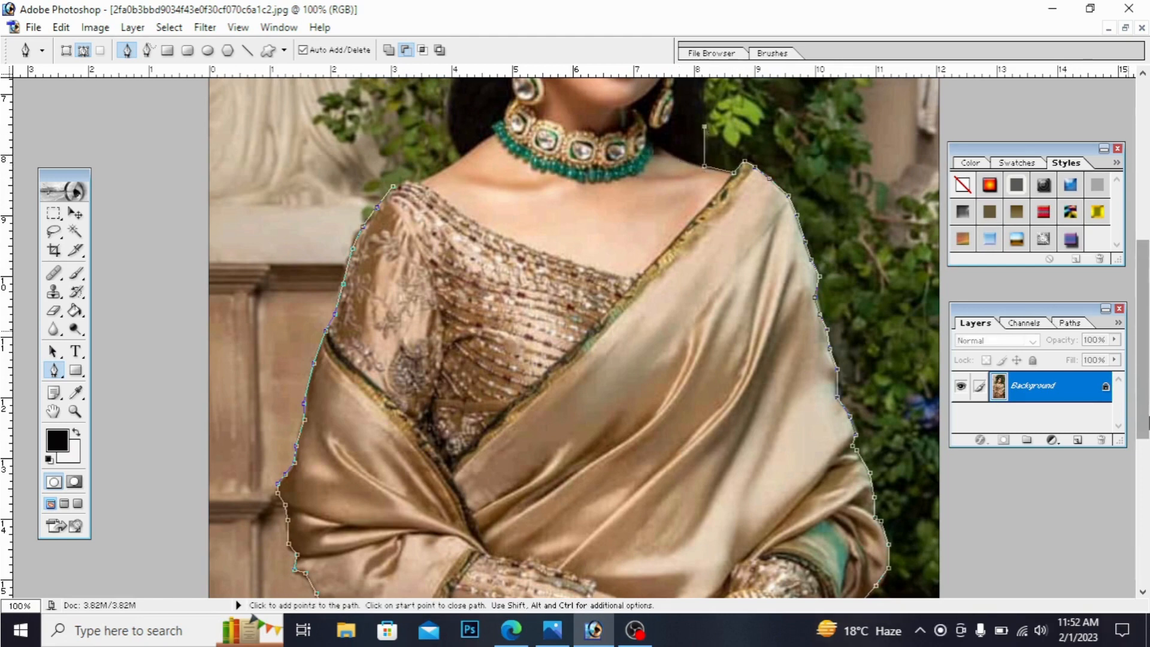
pyautogui.moveTo(1147, 412); pyautogui.dragTo(1148, 313)
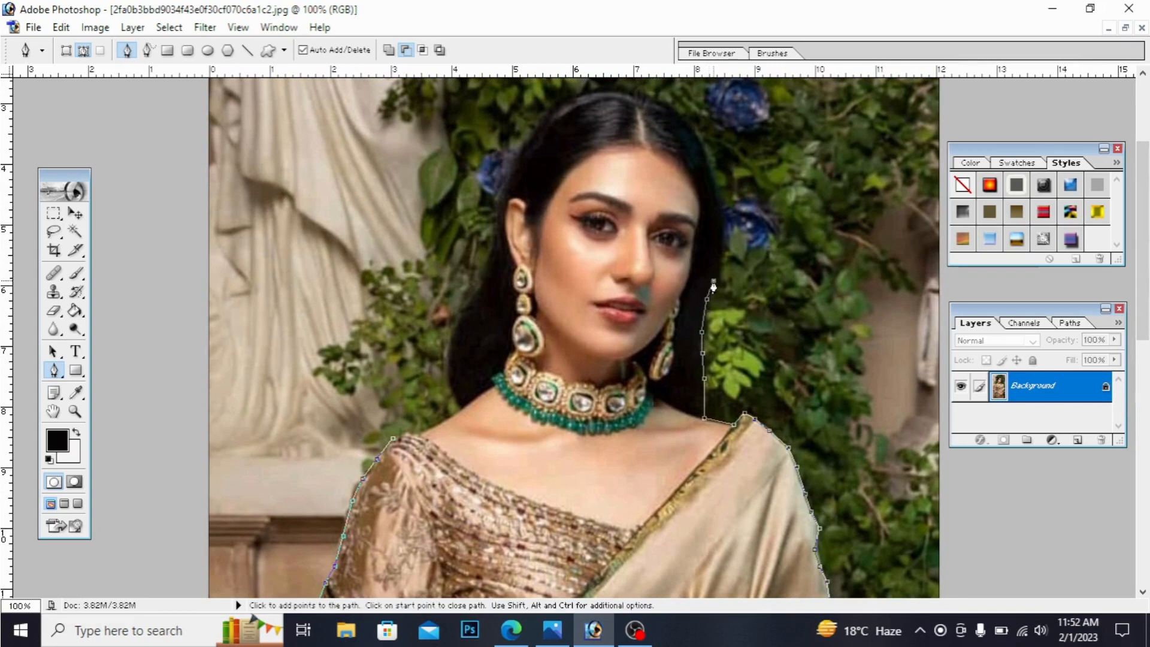
pyautogui.click(722, 252)
pyautogui.click(718, 197)
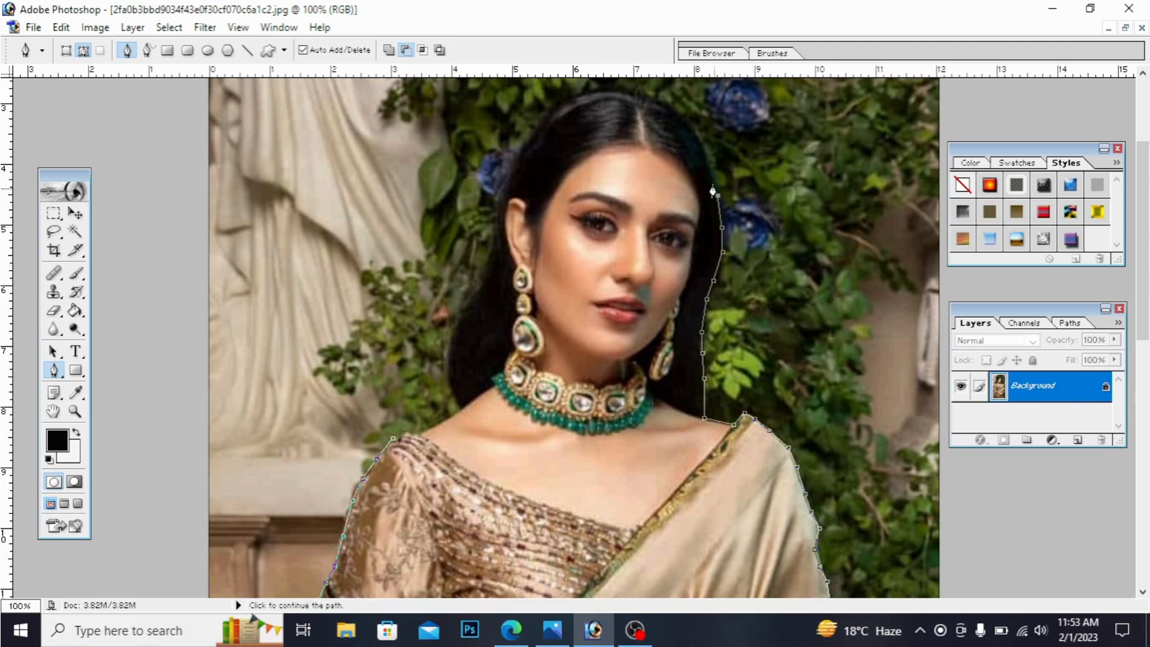
pyautogui.click(693, 129)
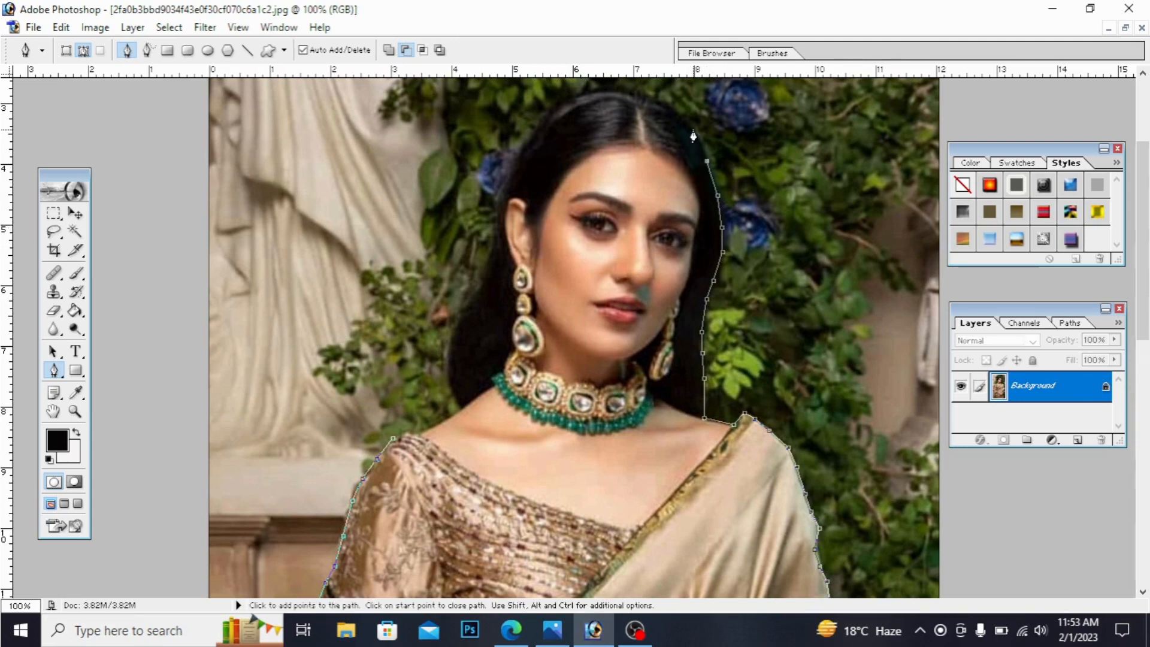
pyautogui.click(672, 111)
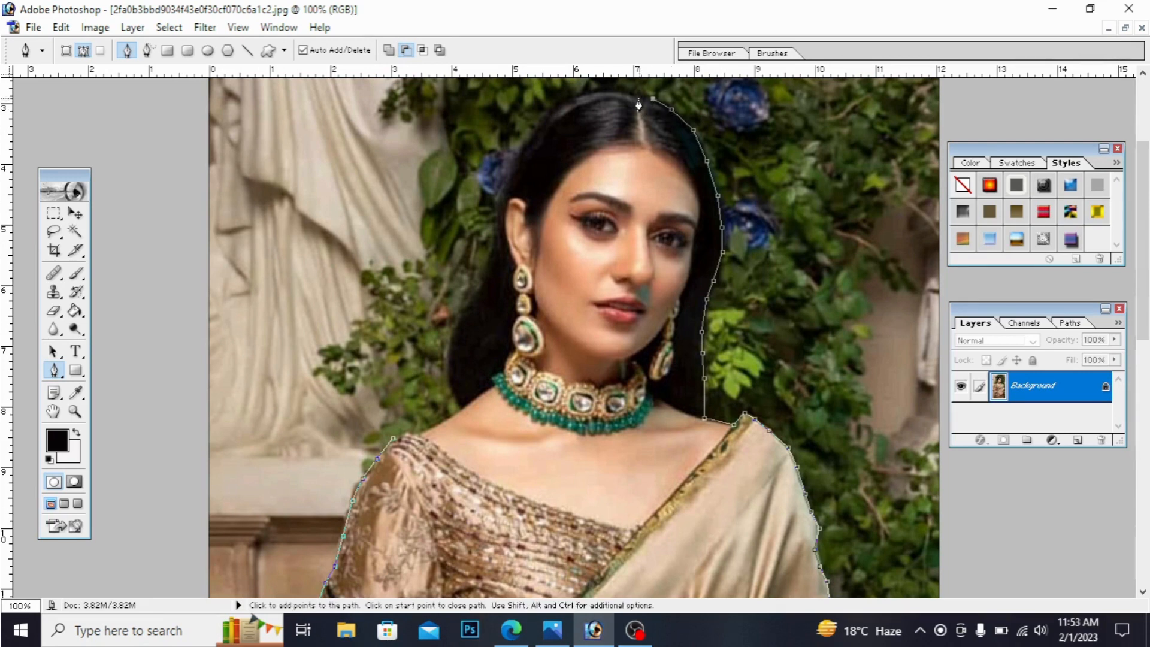
# - Carry the path over the top of the head and down the hair's left edge to ear level
pyautogui.click(599, 92)
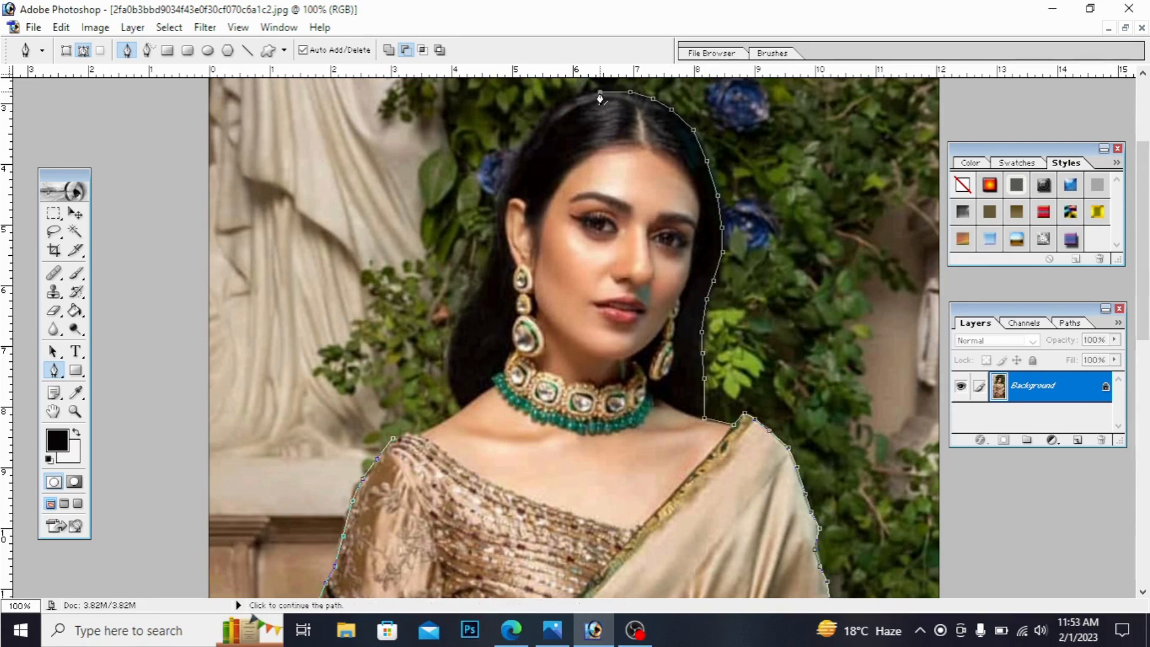
pyautogui.click(564, 107)
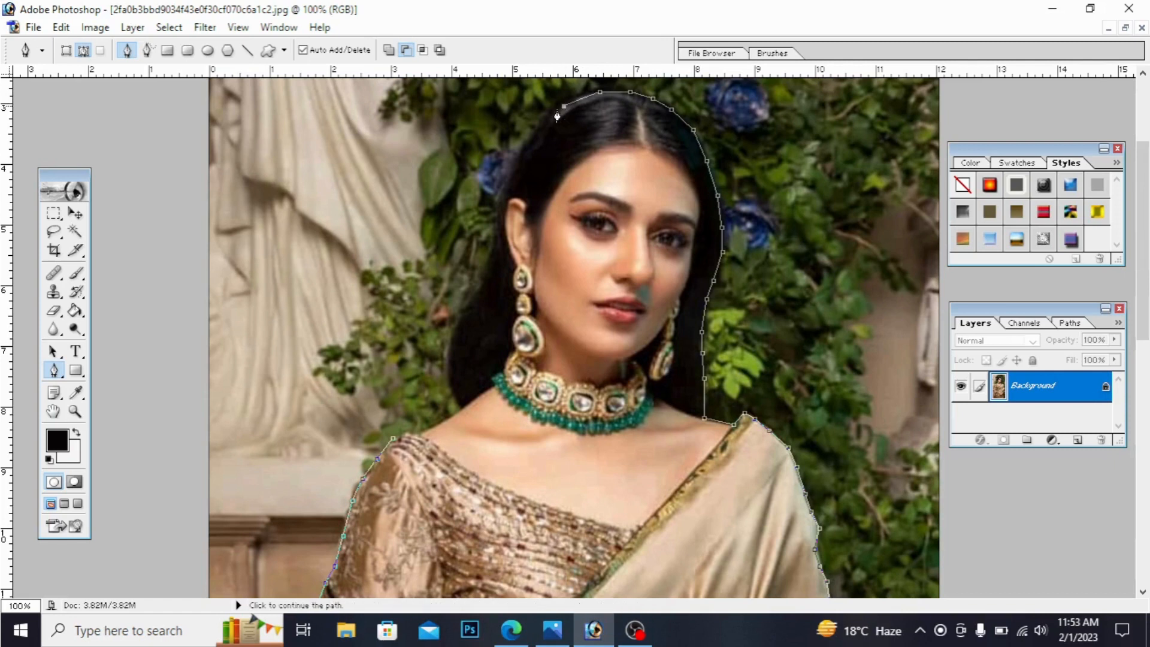
pyautogui.click(526, 150)
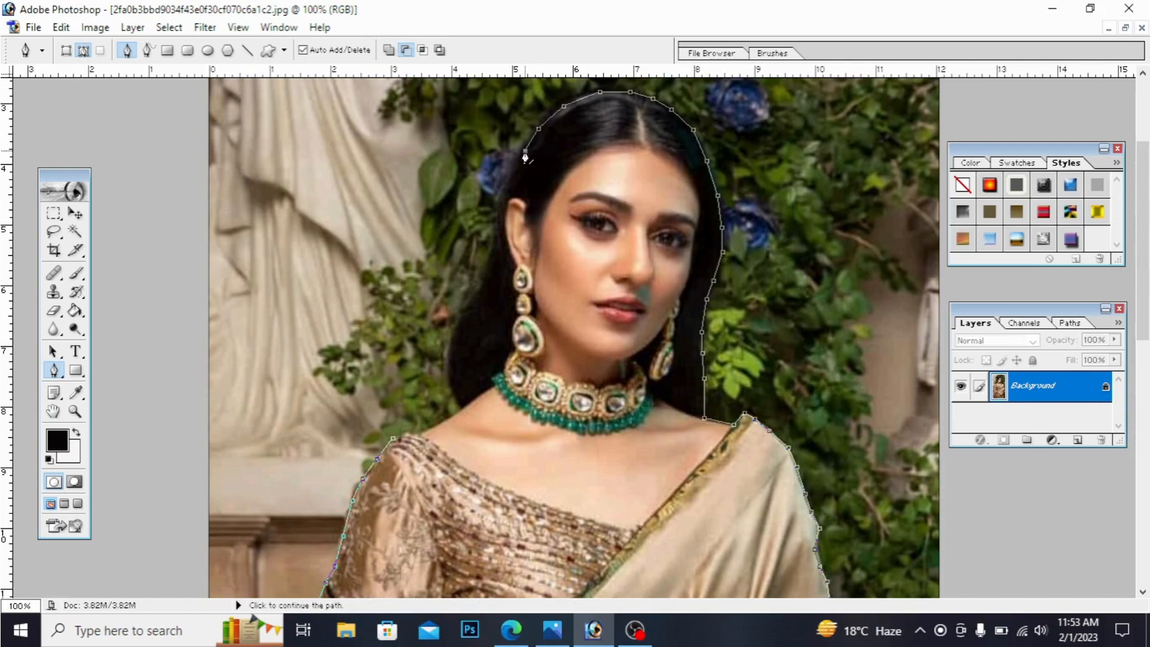
pyautogui.click(510, 182)
pyautogui.click(499, 214)
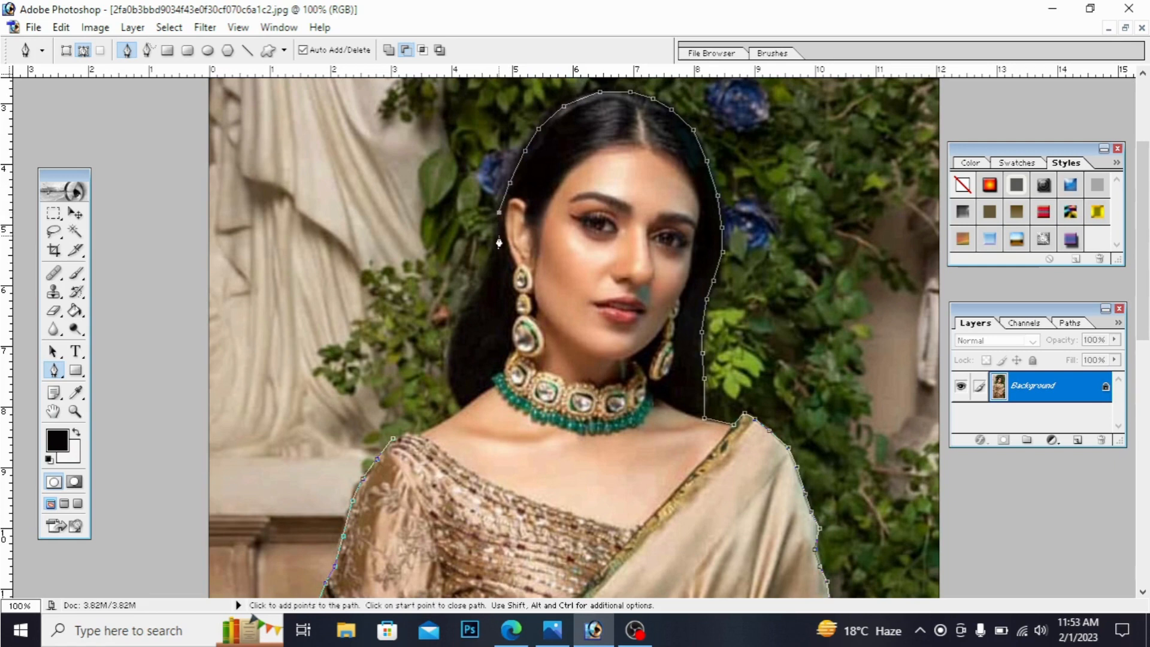
# - Trace the path down the left edge of the long hair from the ear towards the shoulder
pyautogui.click(494, 243)
pyautogui.click(487, 274)
pyautogui.click(476, 294)
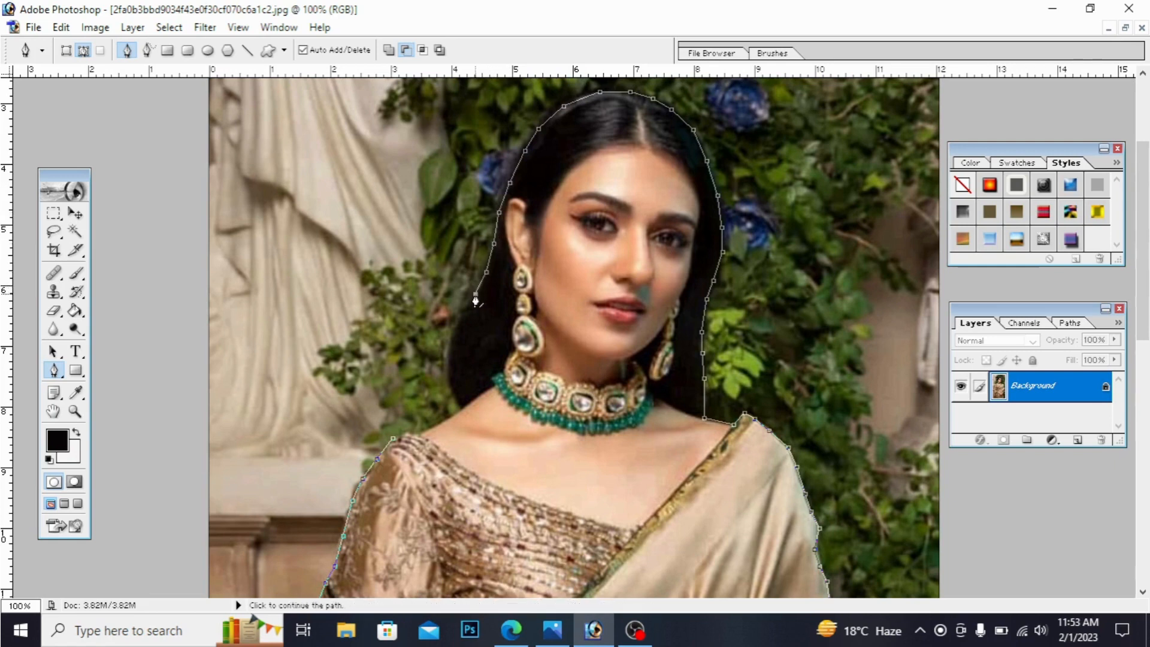
pyautogui.click(449, 345)
pyautogui.click(449, 375)
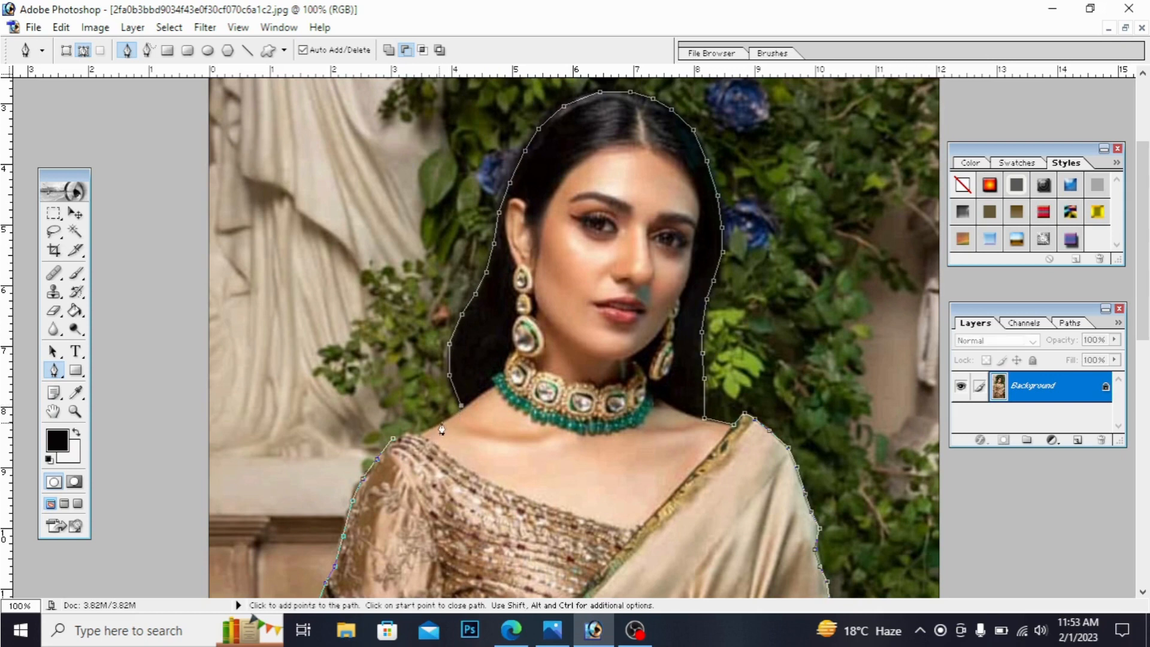
# - Follow the bare left shoulder to the blouse sleeve and close the path at its starting anchor
pyautogui.click(446, 421)
pyautogui.click(424, 429)
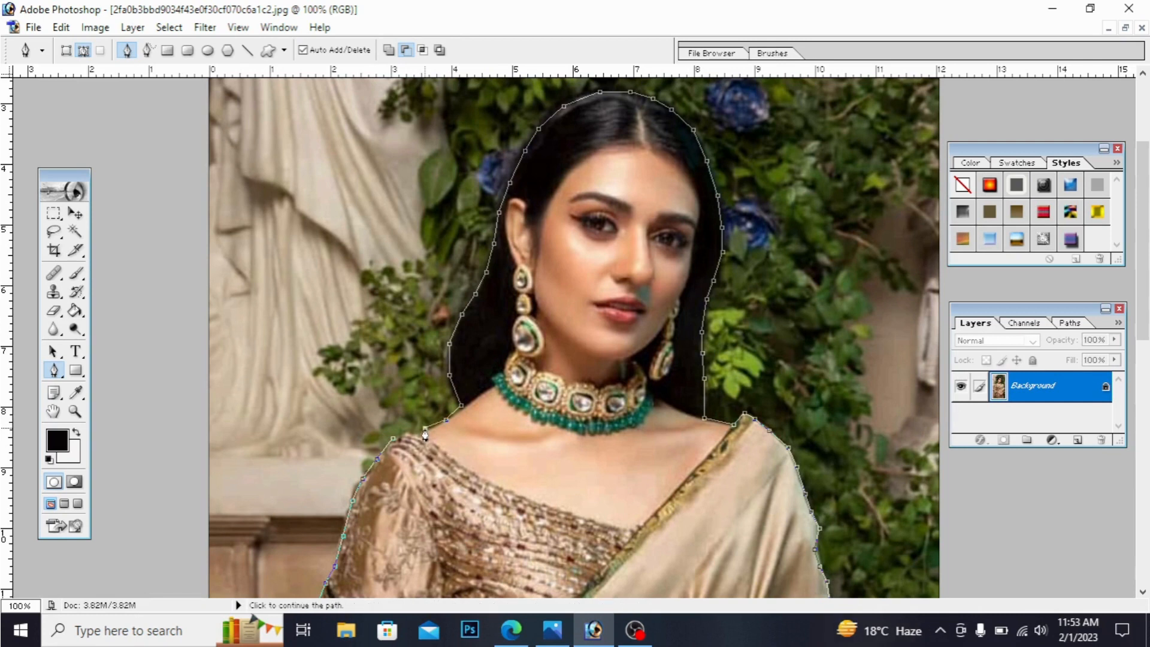
pyautogui.click(392, 441)
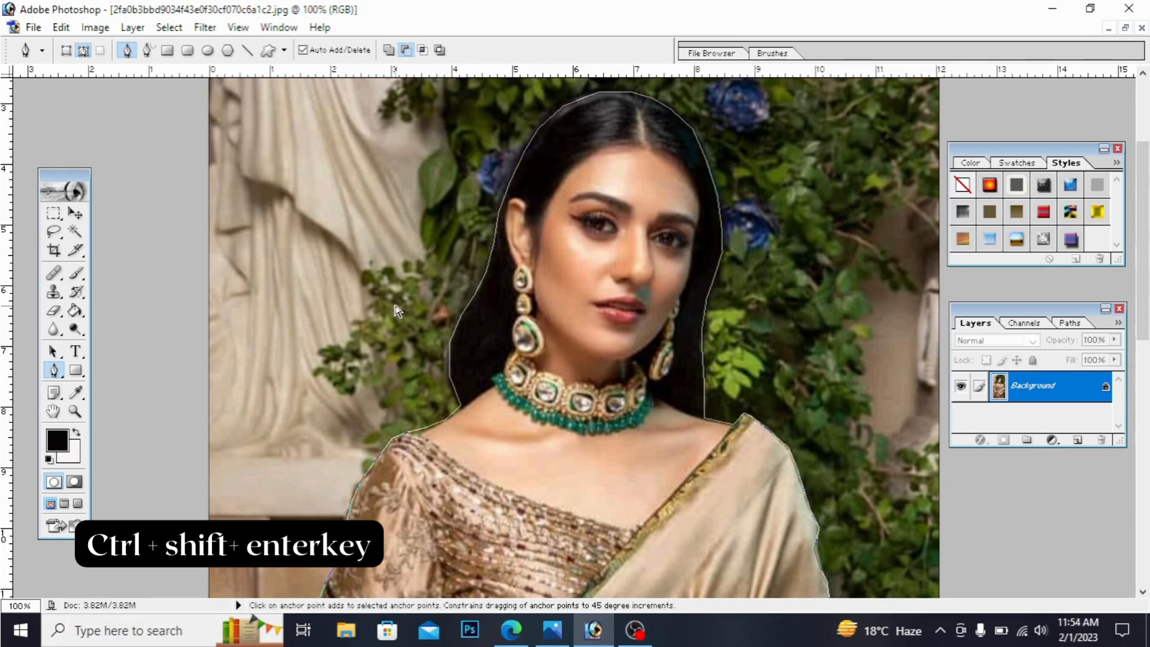
# - Turn the closed path into a selection of the area around the woman and feather it by 1.2 pixels
pyautogui.hotkey('ctrl', 'shift', 'Return')
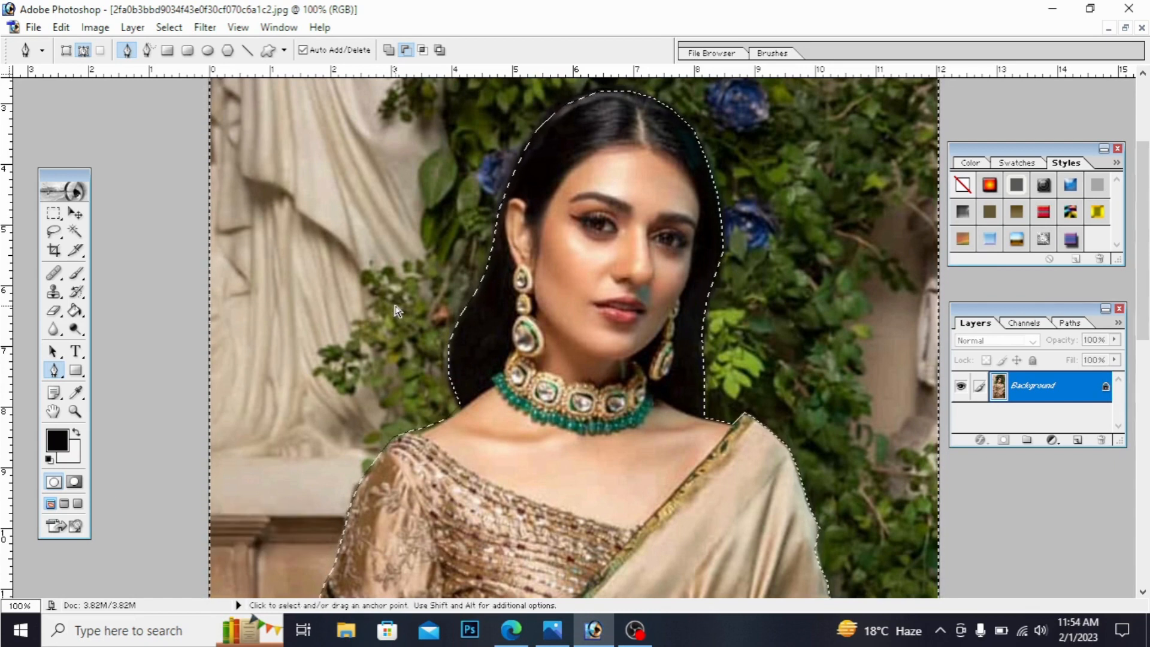
pyautogui.hotkey('ctrl', 'alt', 'd')
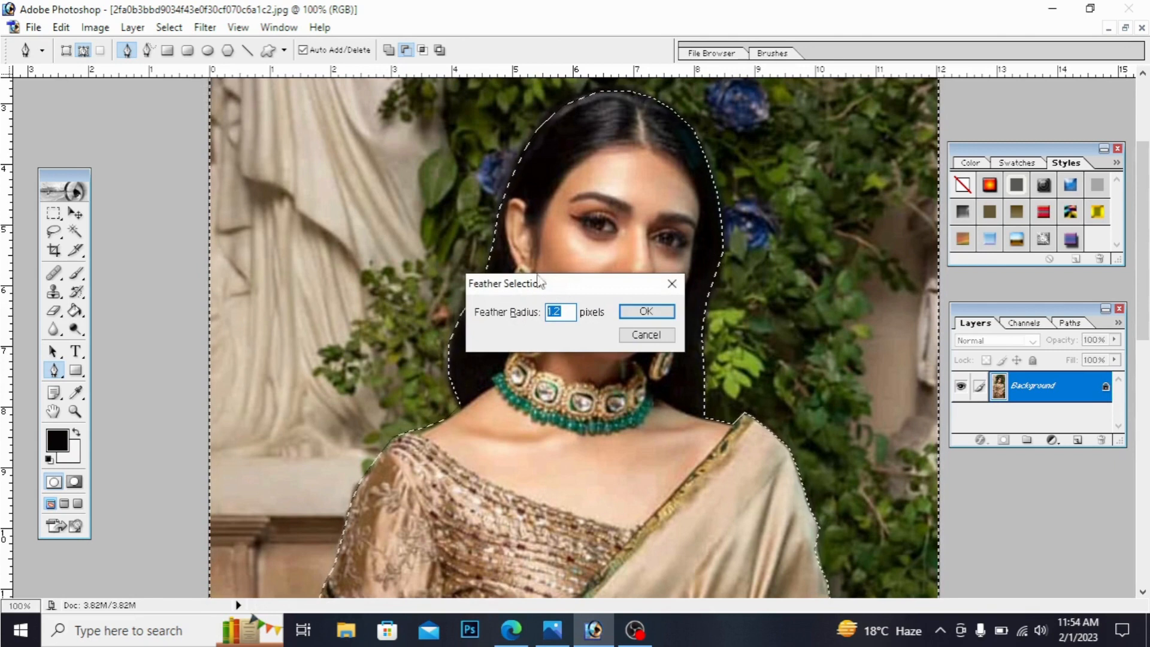
pyautogui.write('1.2')
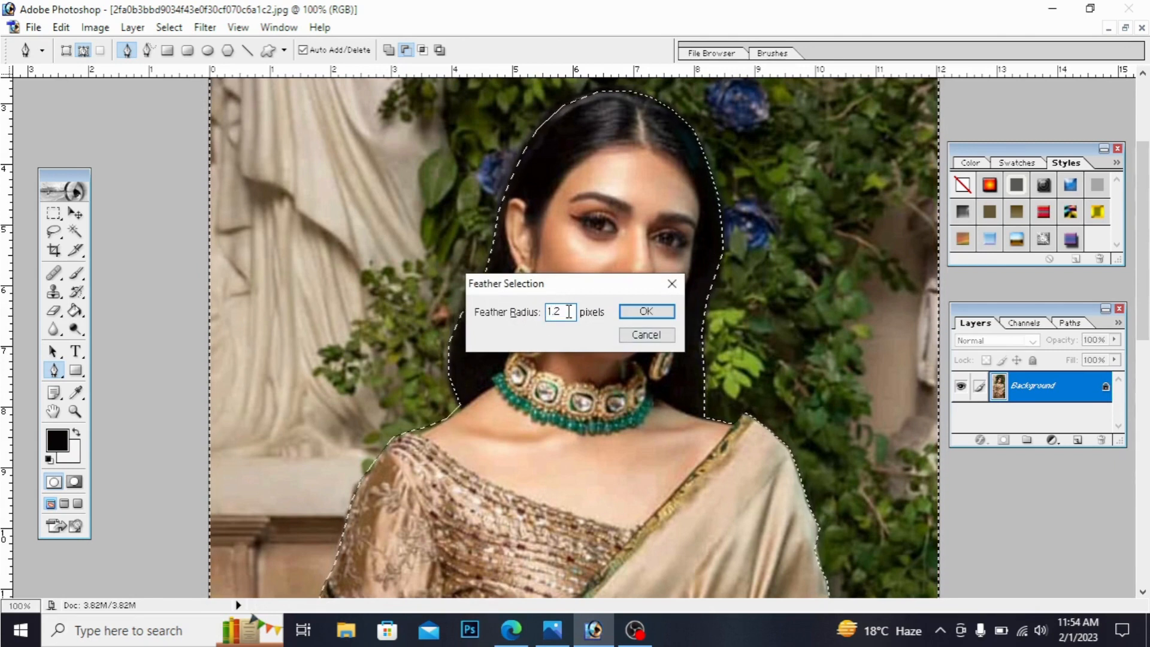
pyautogui.click(663, 311)
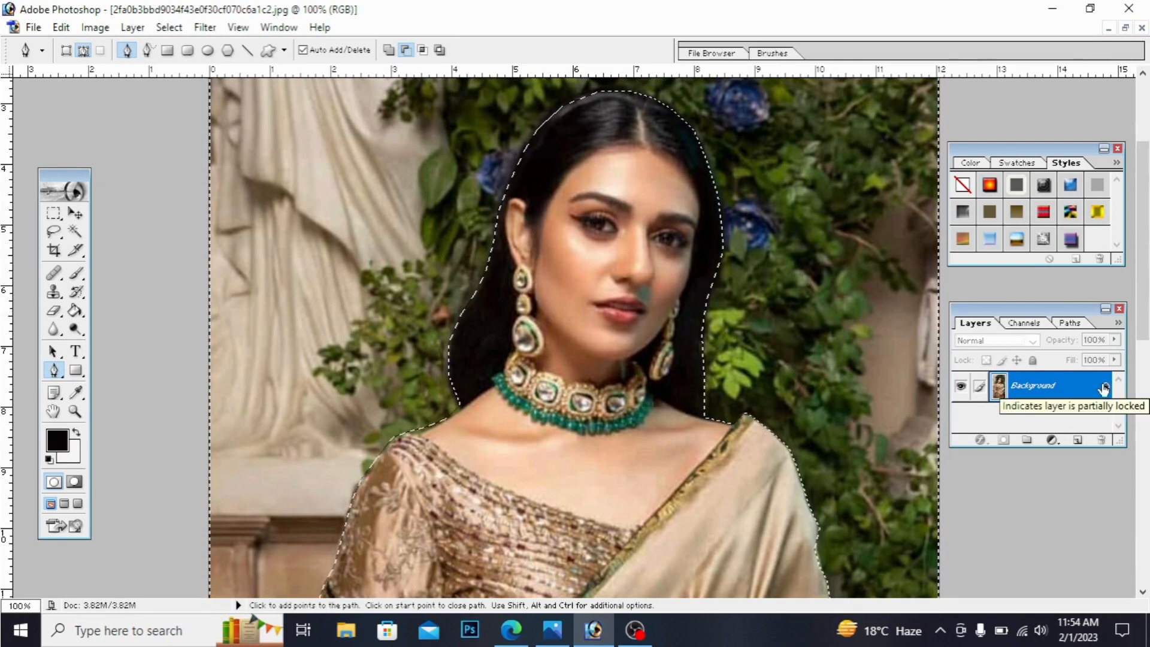
# - Convert the locked Background into a regular layer named Layer 0 and delete the selected backdrop
pyautogui.doubleClick(1104, 388)
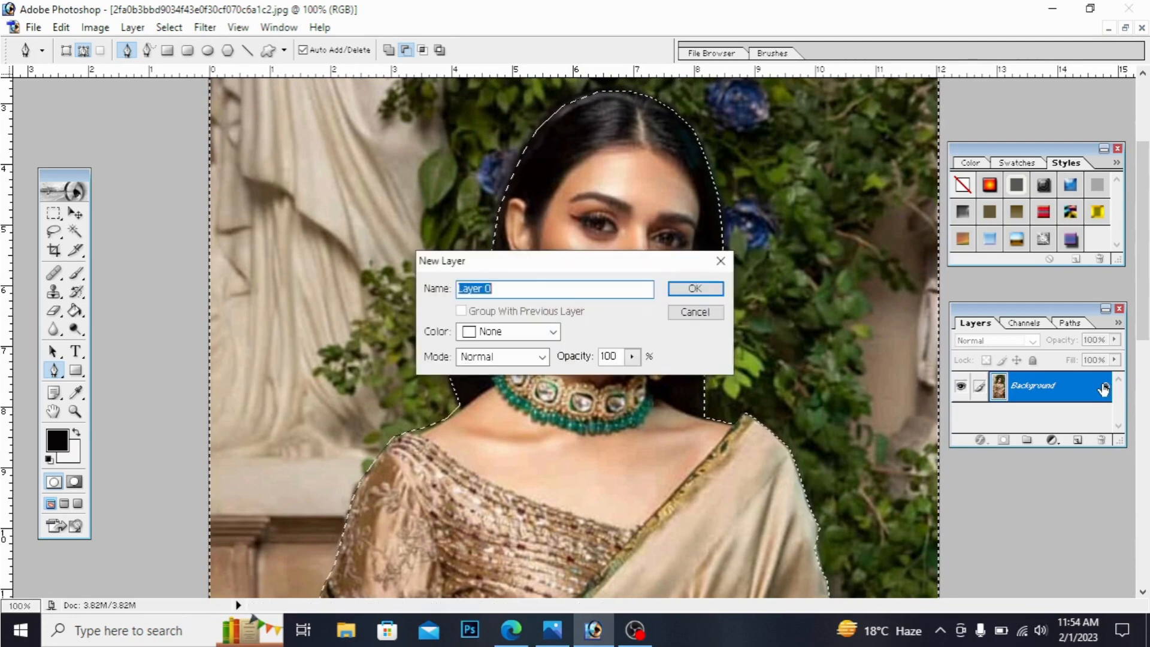
pyautogui.click(697, 288)
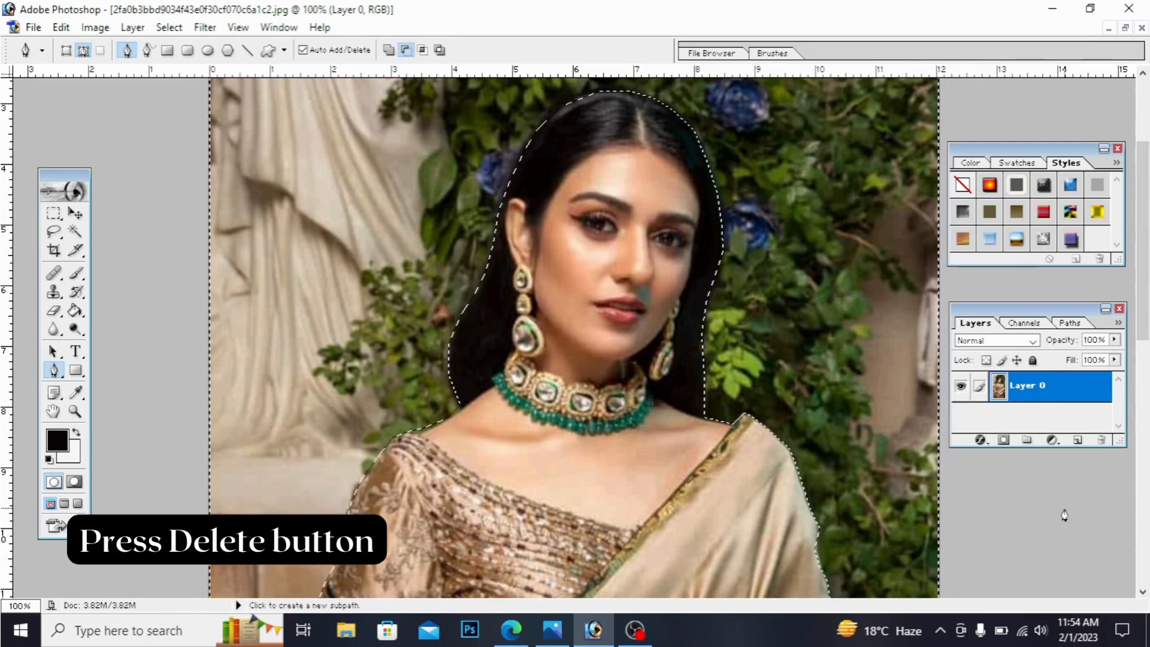
pyautogui.press('Delete')
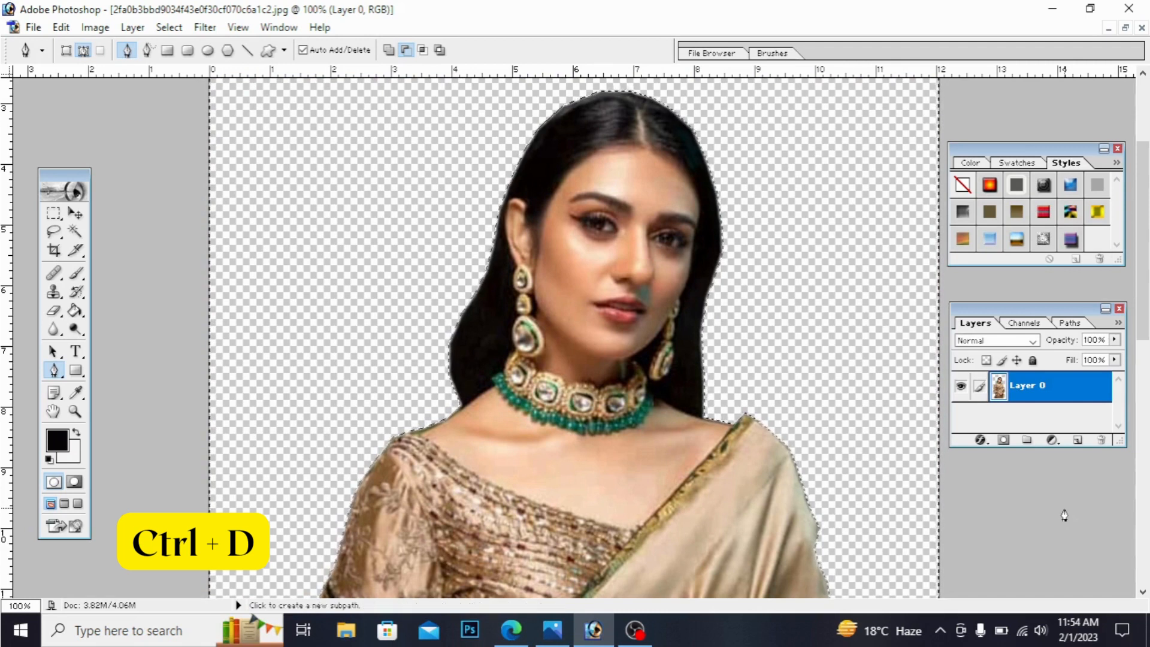
# - Clear the selection and show the whole cutout at 33.3% zoom
pyautogui.hotkey('ctrl', 'd')
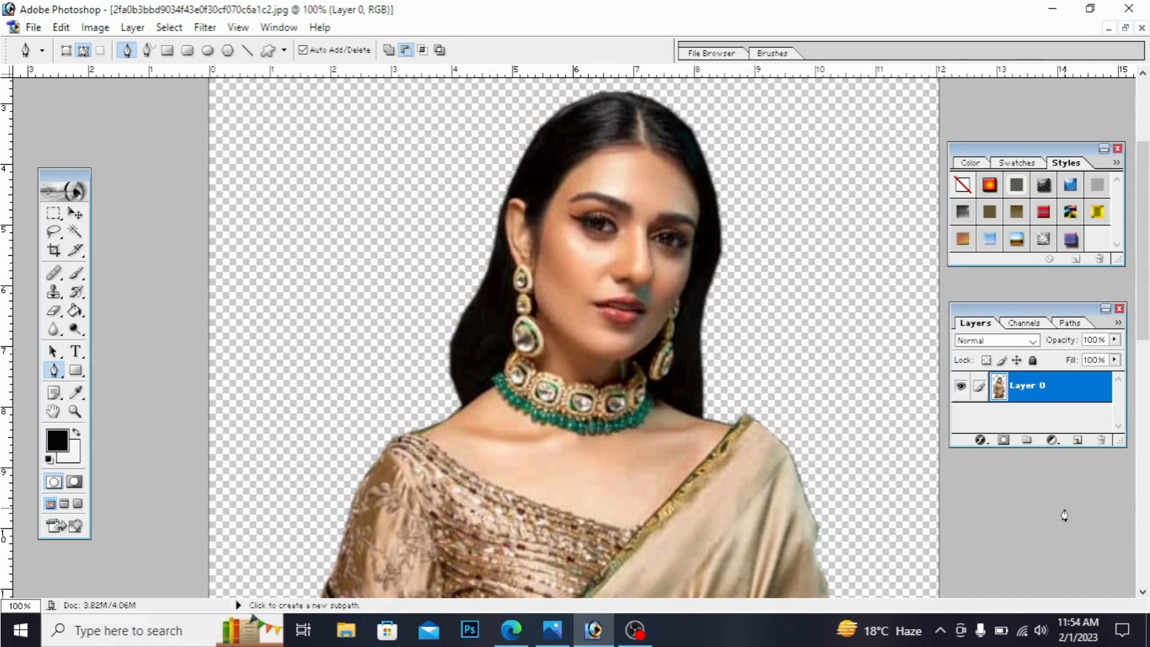
pyautogui.hotkey('ctrl', '-')
pyautogui.hotkey('ctrl', '-')
pyautogui.hotkey('ctrl', '-')
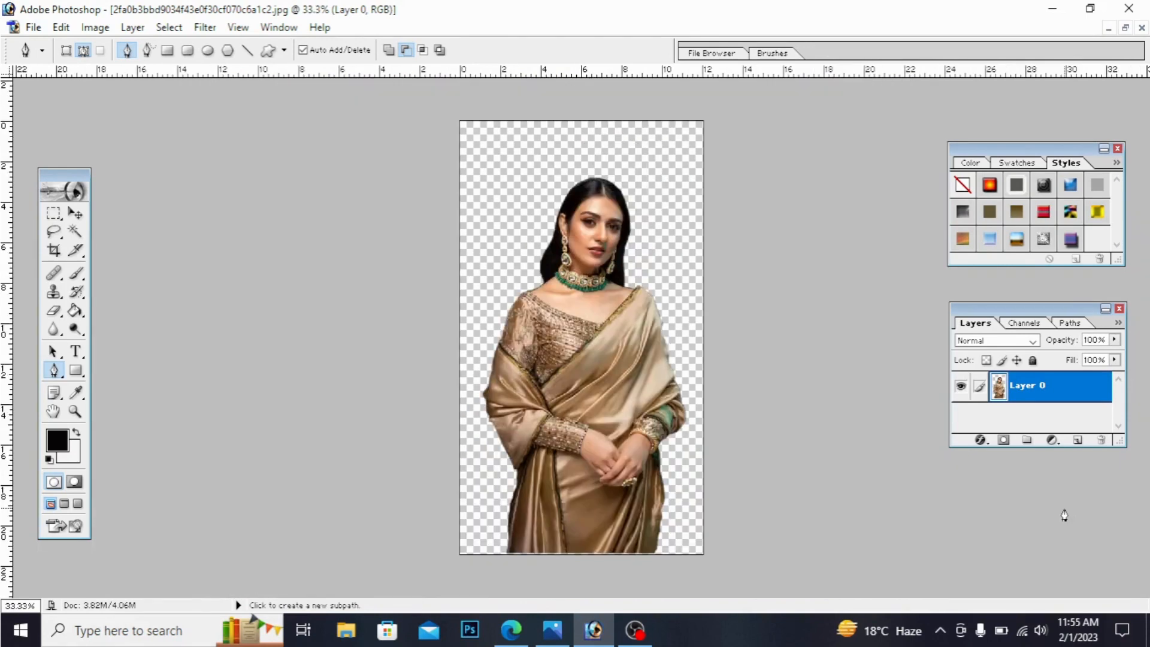